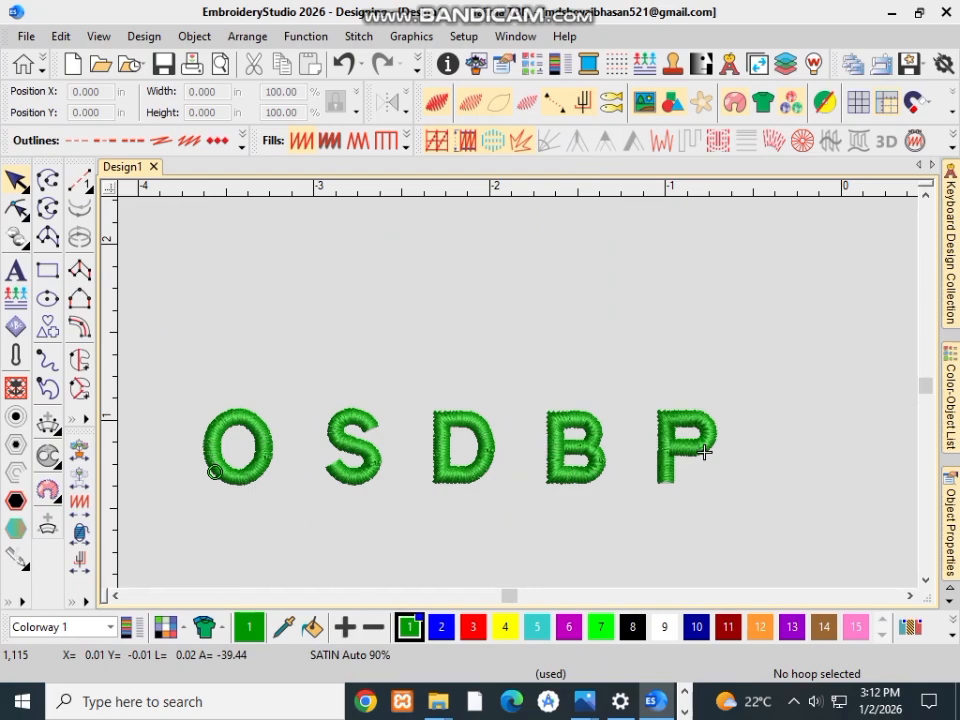
scroll(740, 433, down, 1)
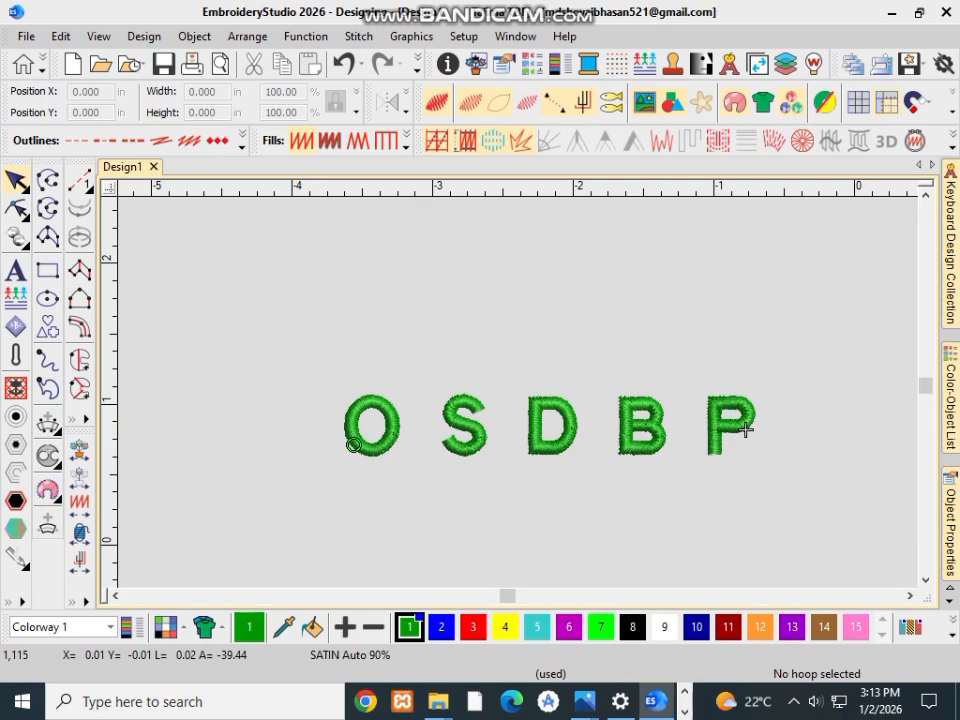
scroll(400, 427, up, 1)
scroll(913, 398, up, 1)
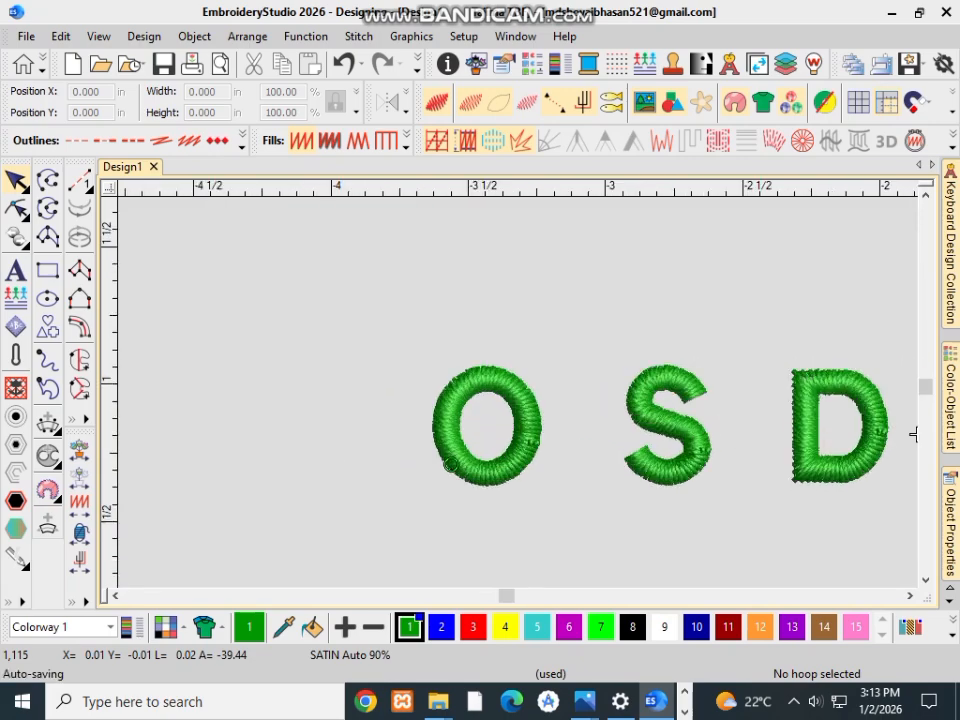
scroll(913, 434, down, 3)
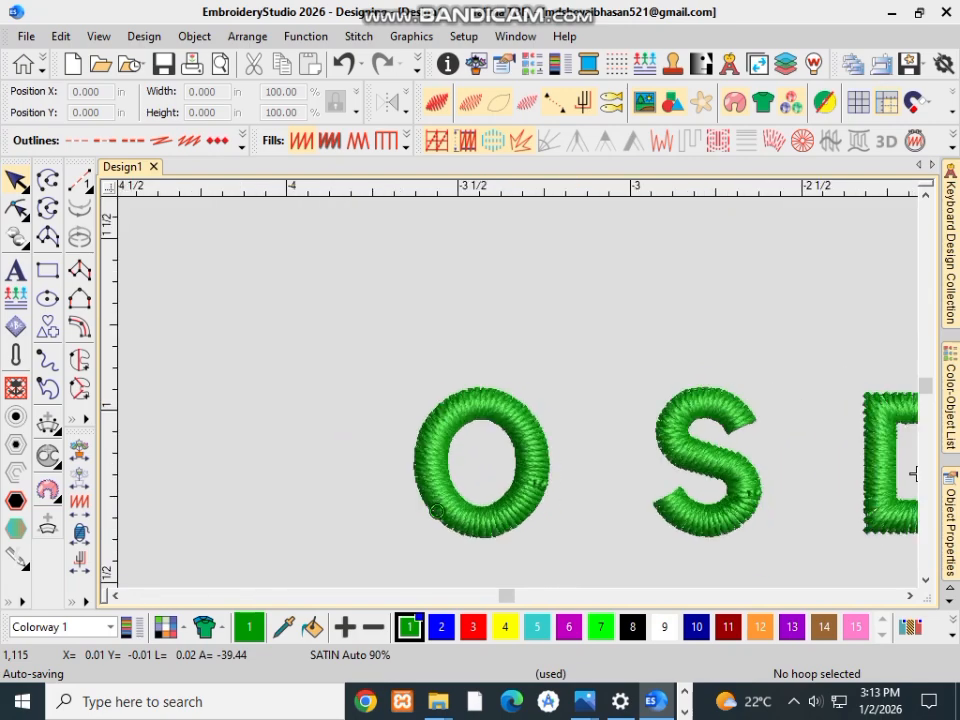
Step: Strip the stitches from the whole OSDBP lettering so only its outlines remain as a tracing guide, and deselect it
scroll(803, 418, down, 1)
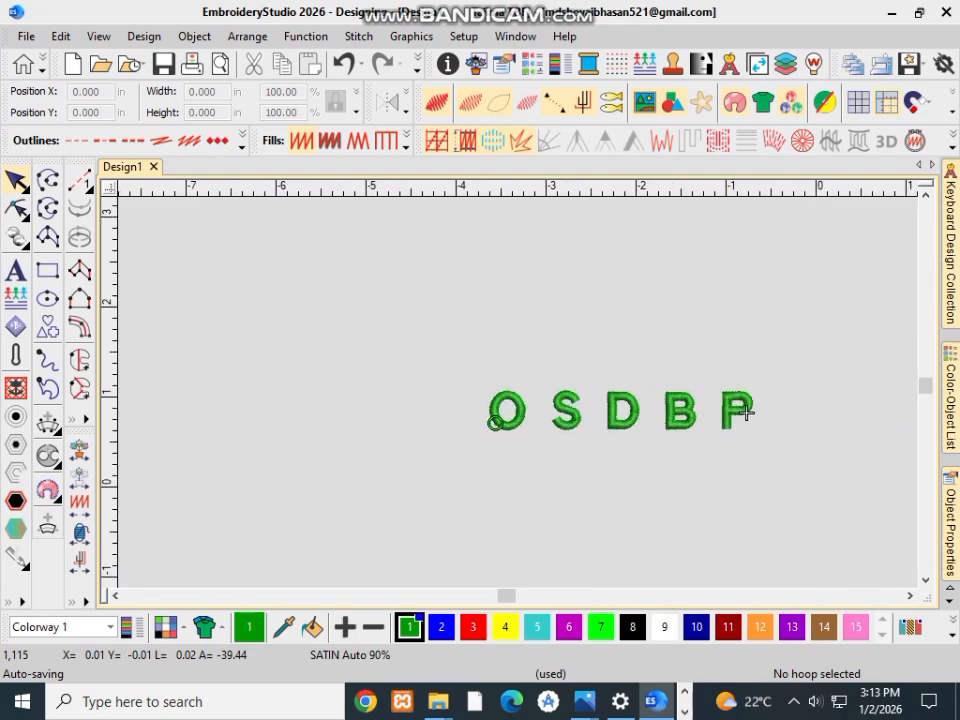
drag(449, 343, 788, 509)
drag(746, 411, 746, 411)
key(z)
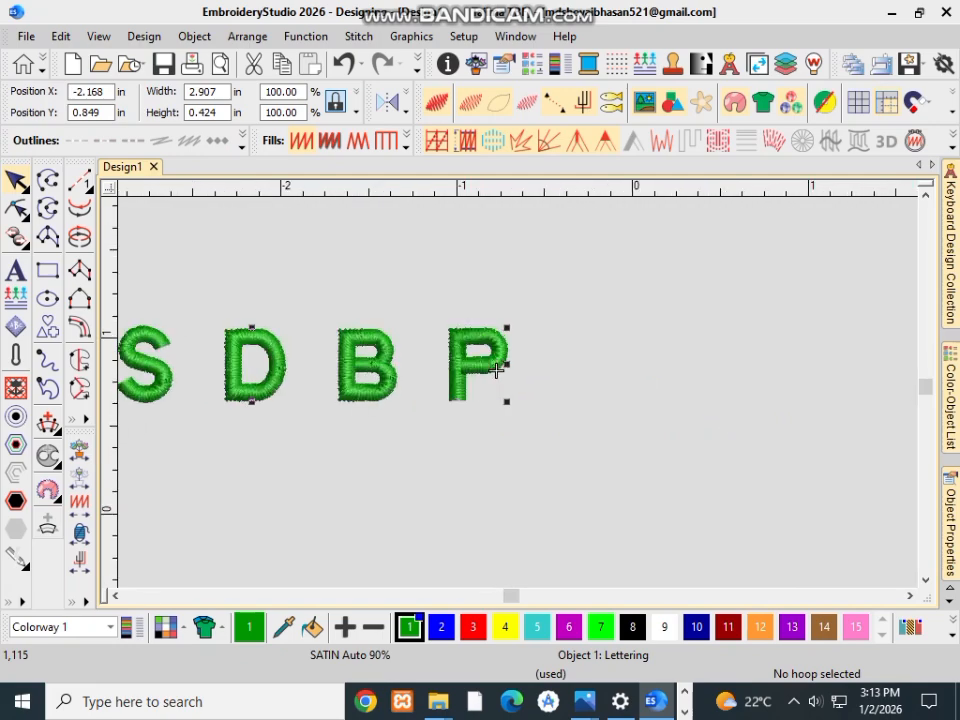
key(g)
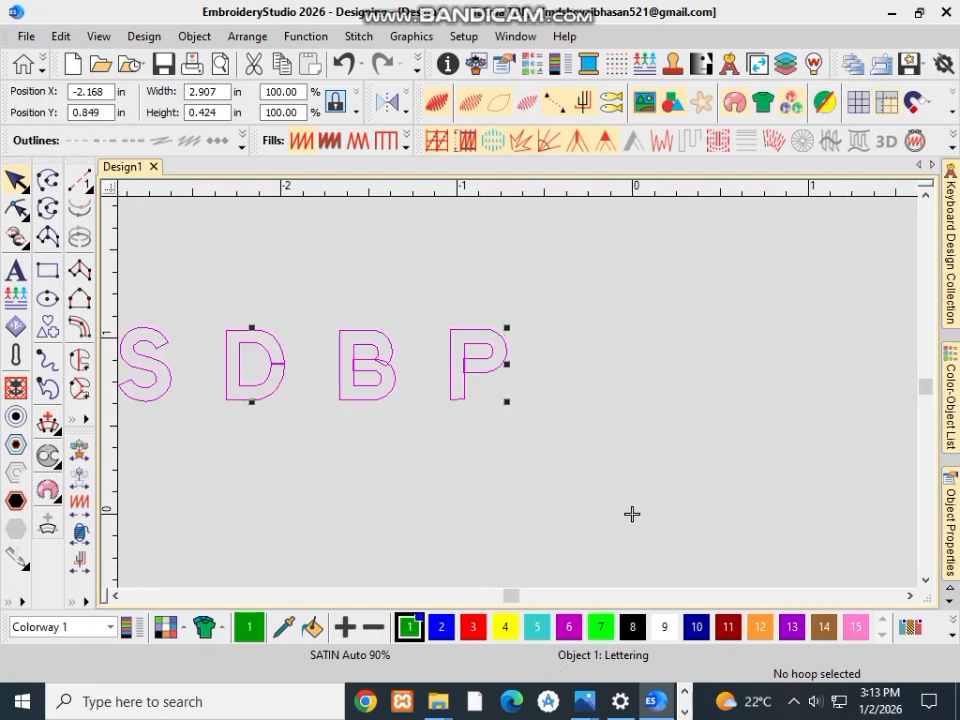
scroll(681, 484, down, 2)
scroll(826, 503, up, 1)
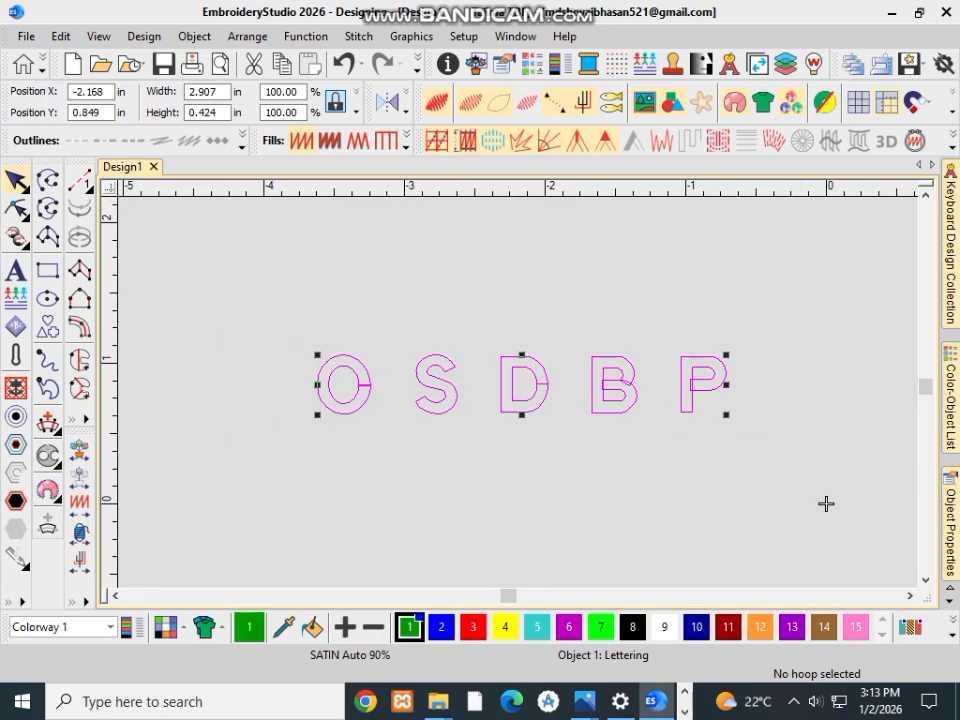
key(Escape)
key(Escape)
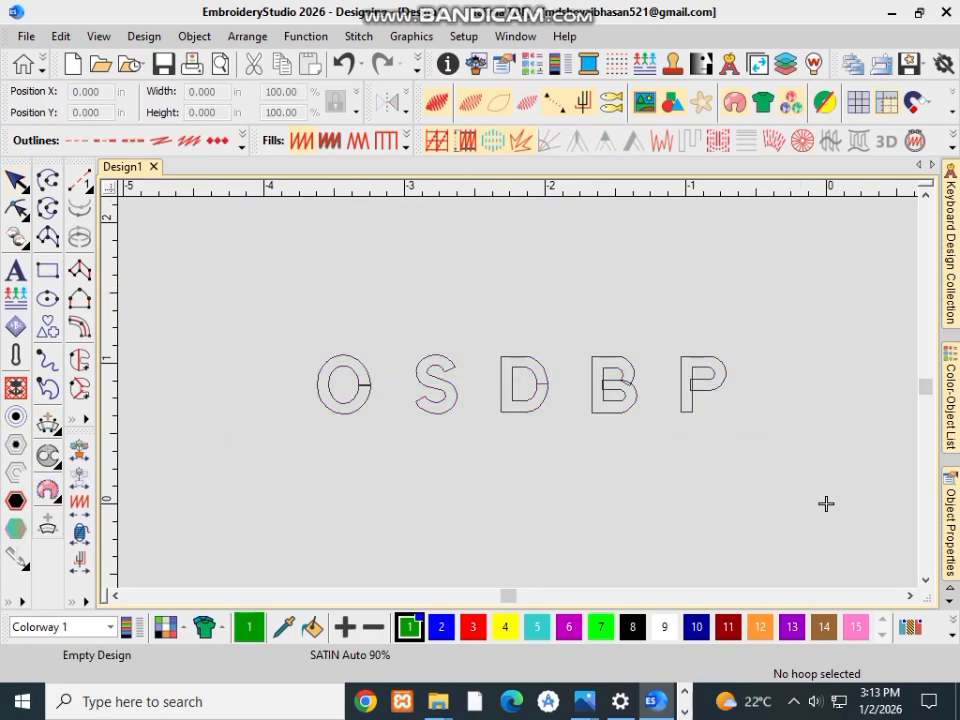
Step: Start a Column A satin shape on the letter O, placing its first point pair across the seam from inner to outer outline
scroll(826, 503, up, 4)
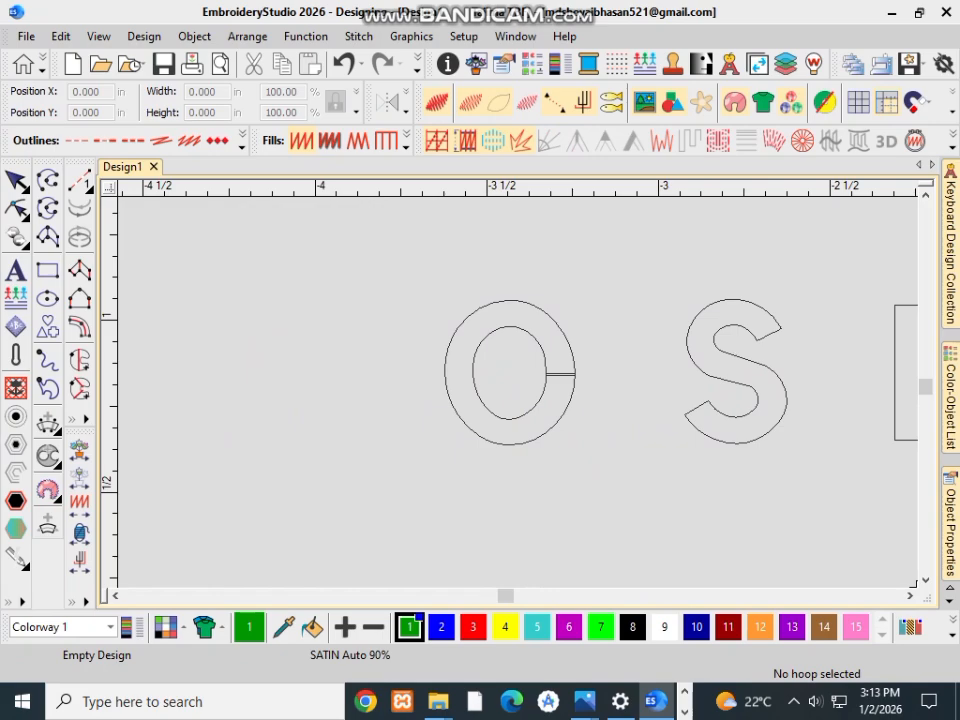
click(79, 270)
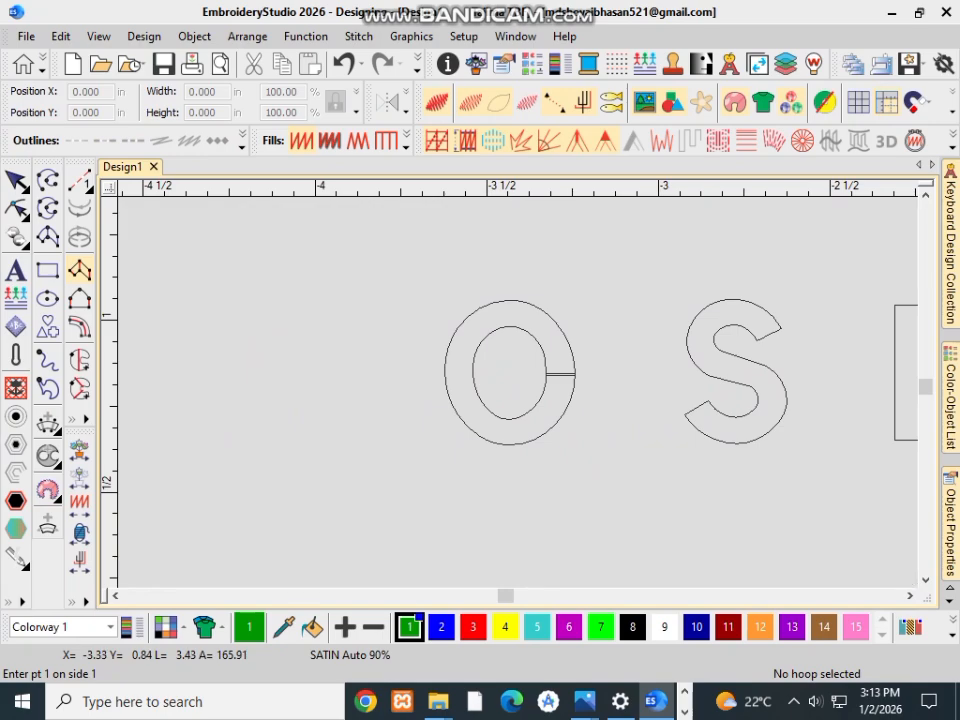
scroll(565, 378, up, 2)
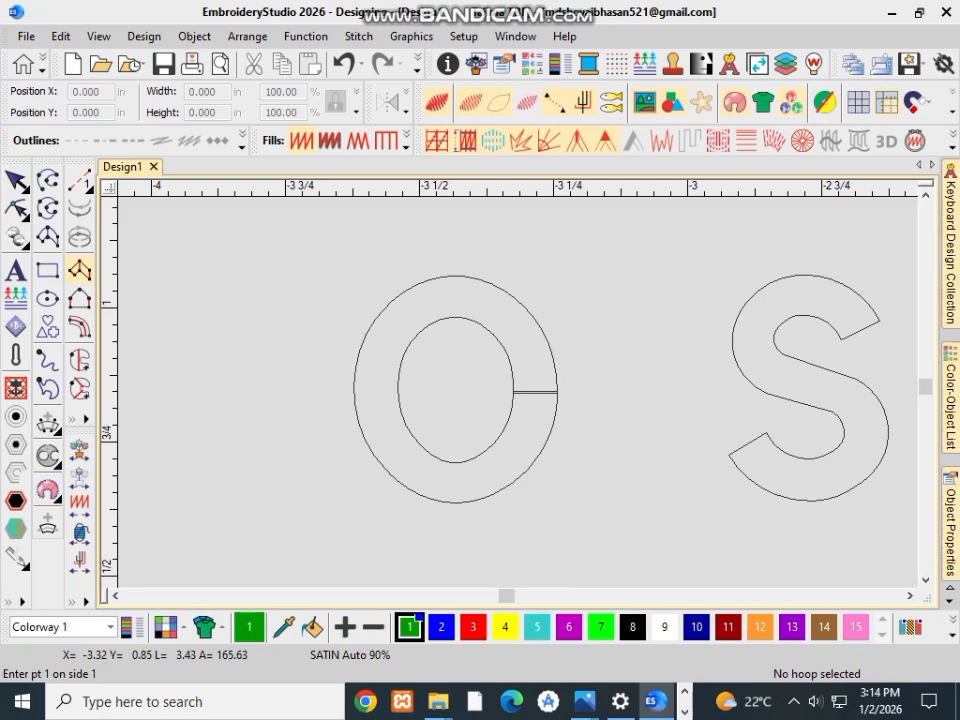
scroll(516, 388, down, 7)
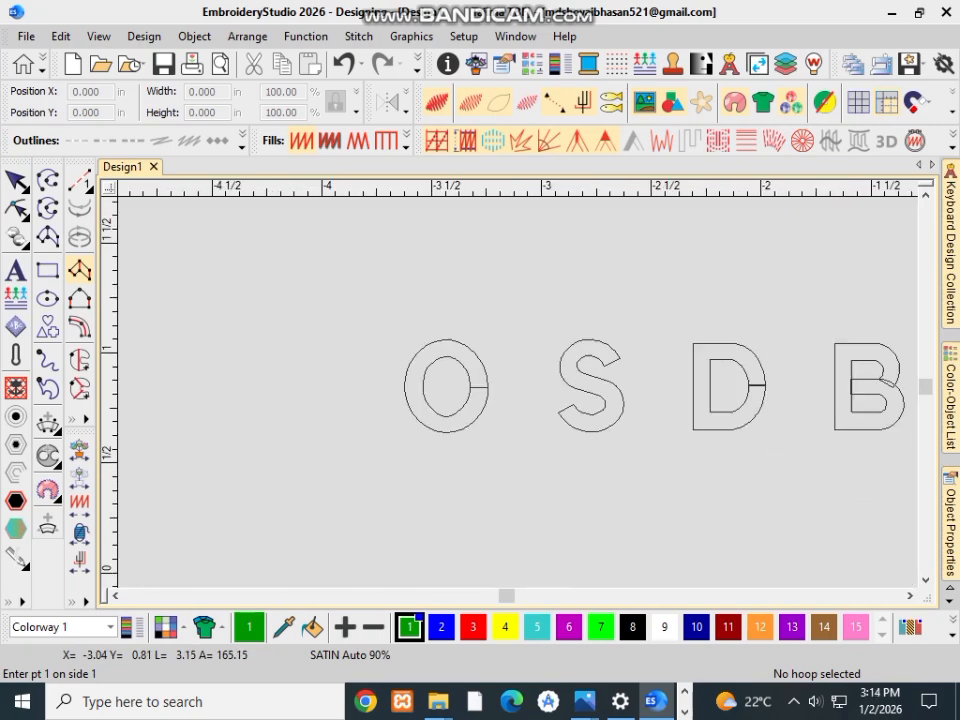
scroll(588, 402, up, 3)
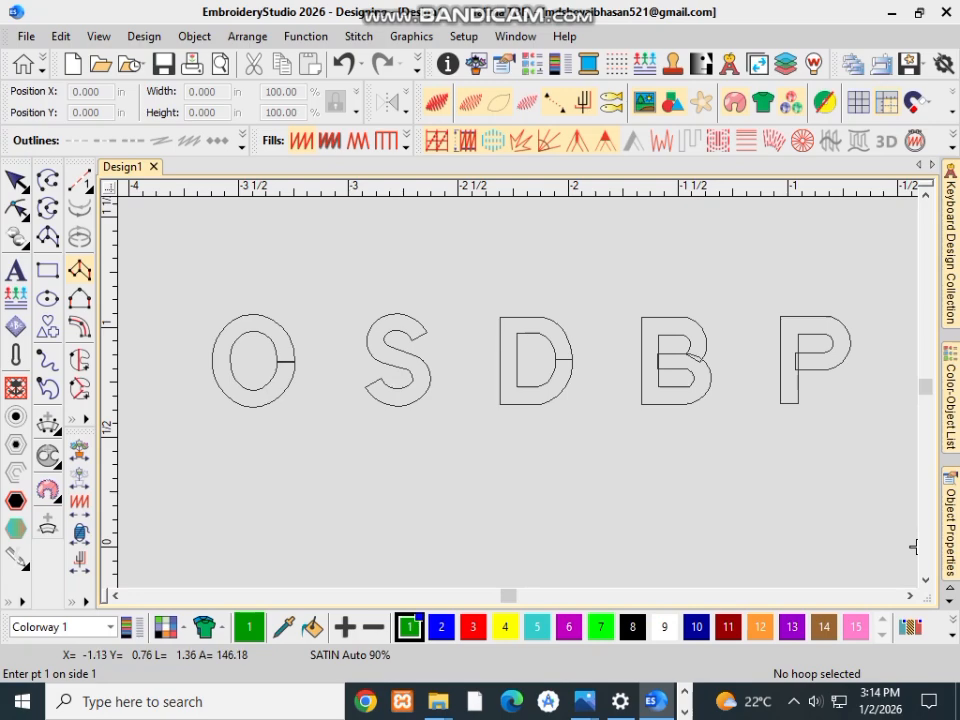
scroll(354, 402, down, 3)
scroll(386, 360, up, 5)
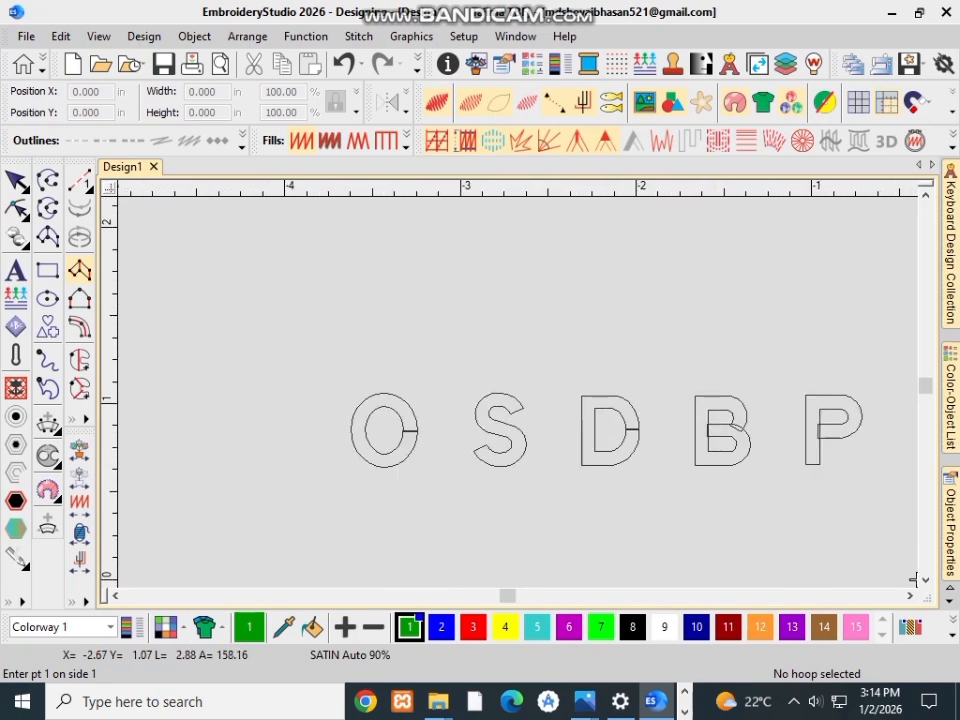
scroll(303, 401, up, 1)
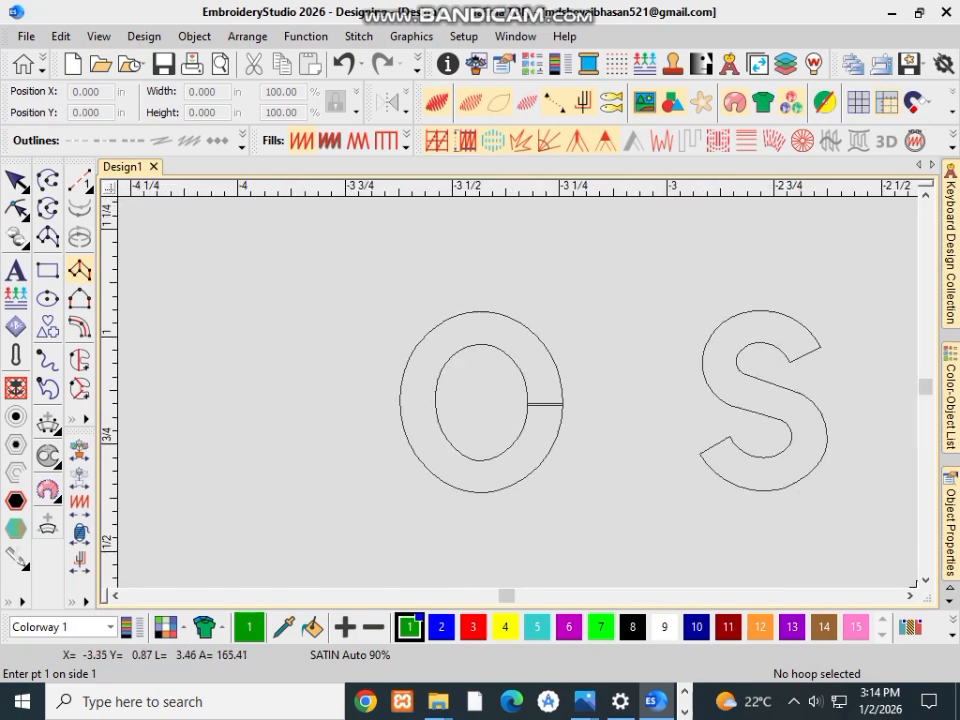
scroll(510, 380, up, 2)
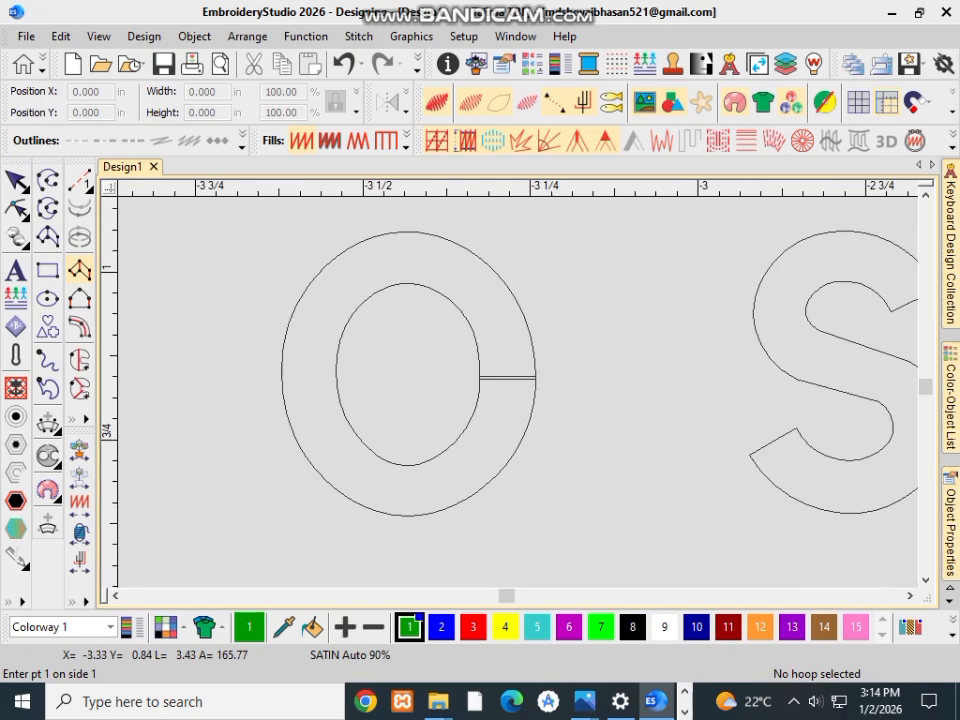
scroll(438, 340, up, 1)
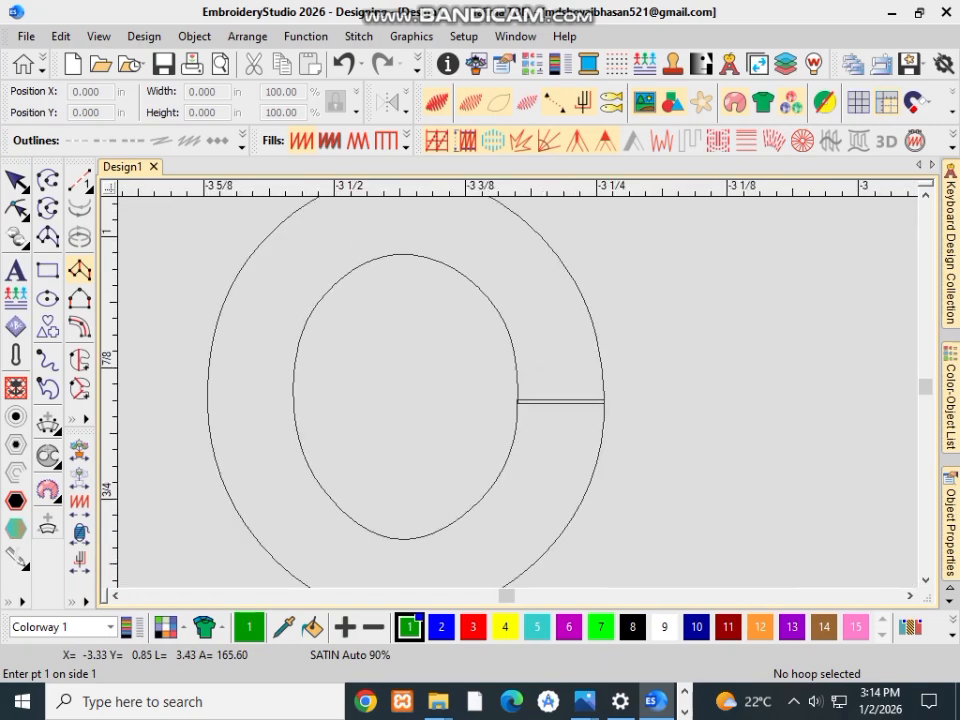
click(516, 401)
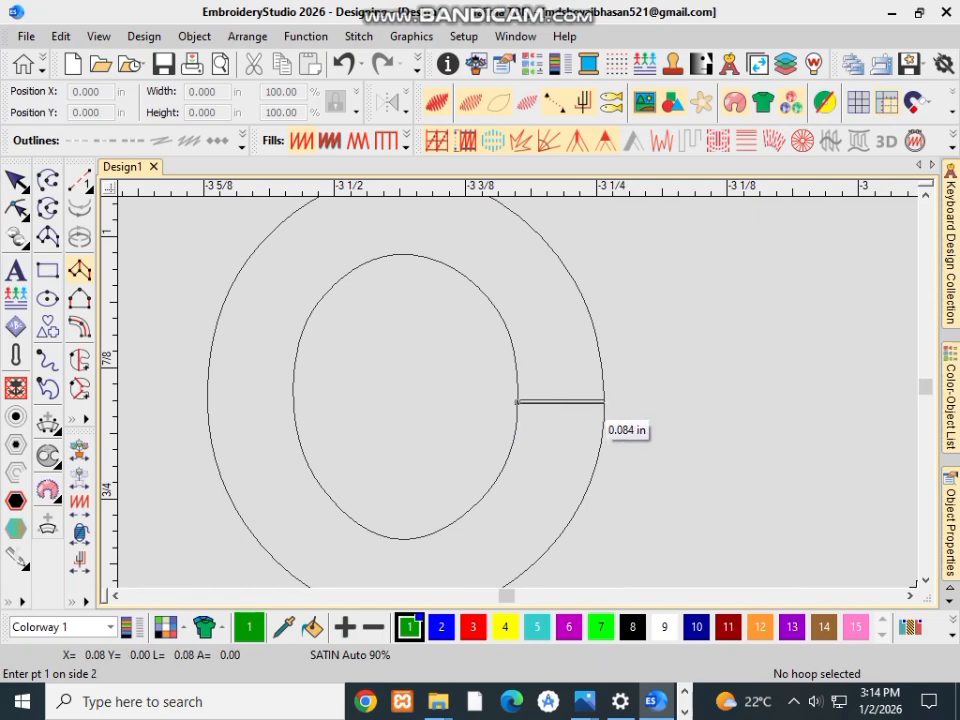
click(604, 401)
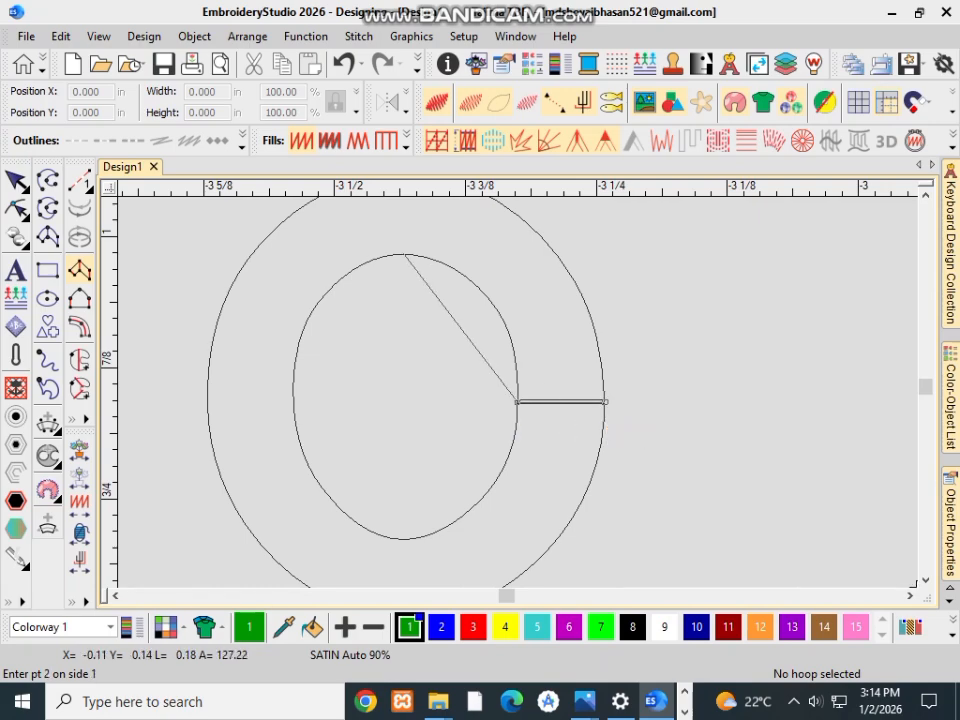
Step: Add curved point pairs across the O's stroke at its top, left side and bottom, each from inner to outer outline
click(407, 257)
key(shift+z)
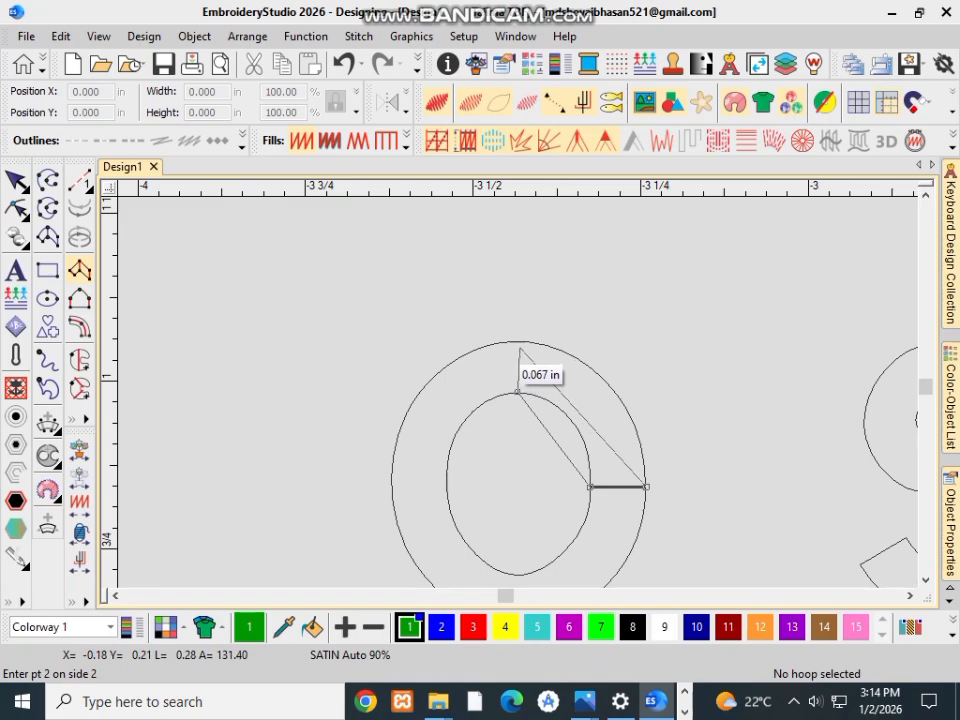
click(515, 341)
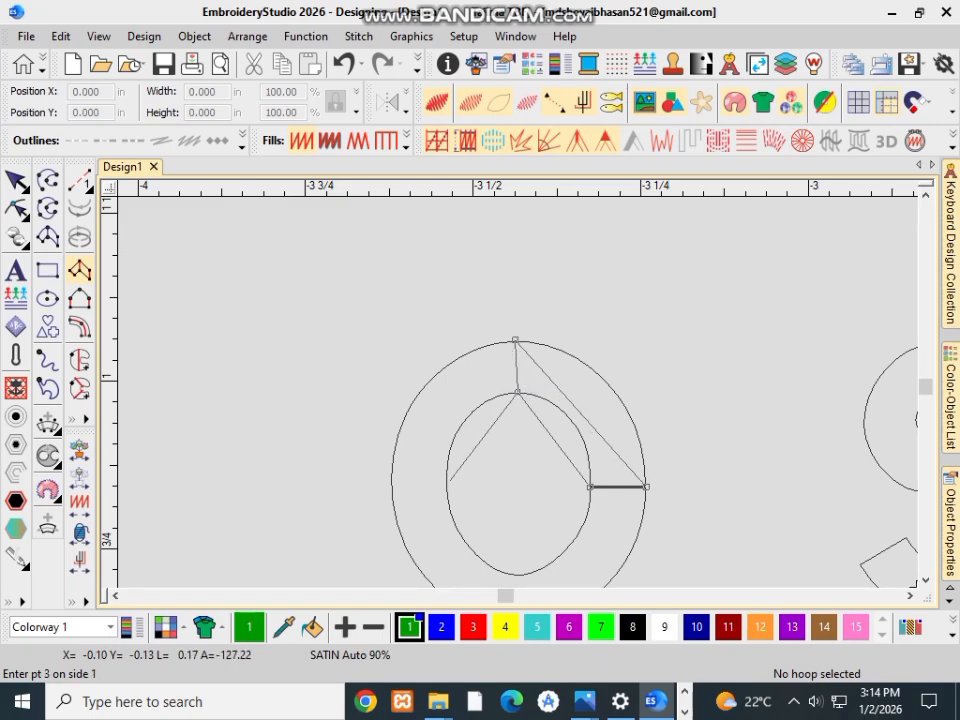
click(445, 483)
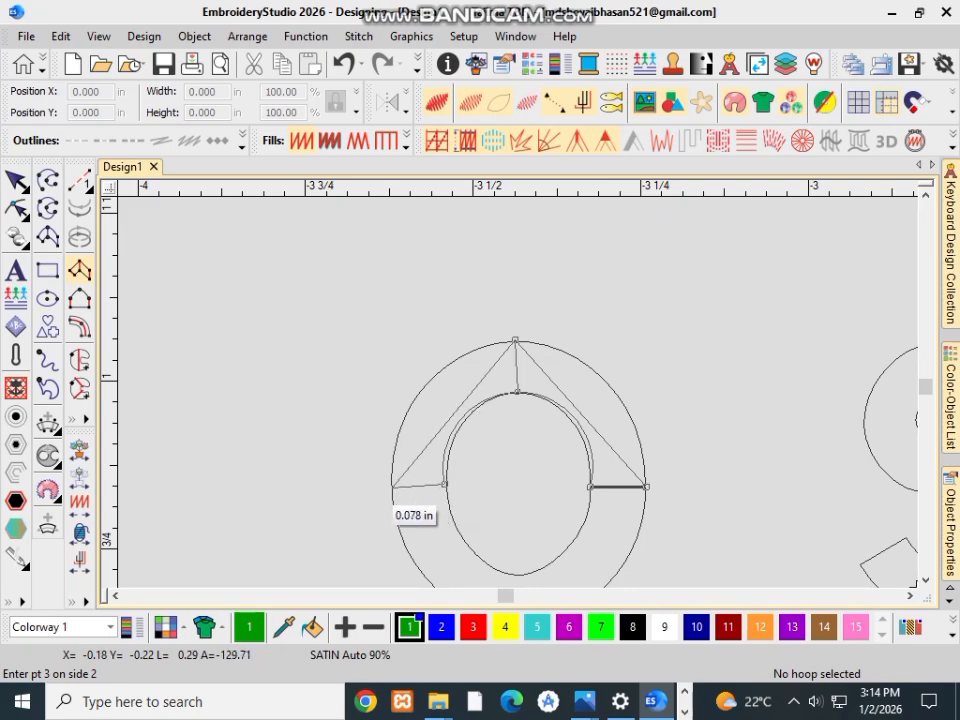
click(392, 487)
scroll(622, 467, down, 1)
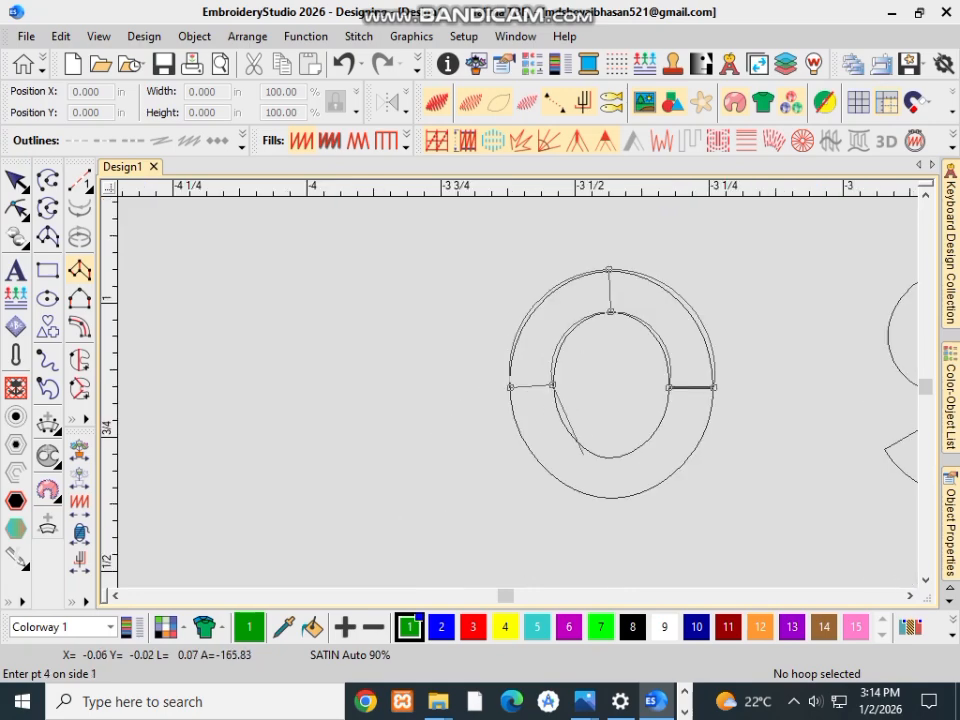
click(612, 458)
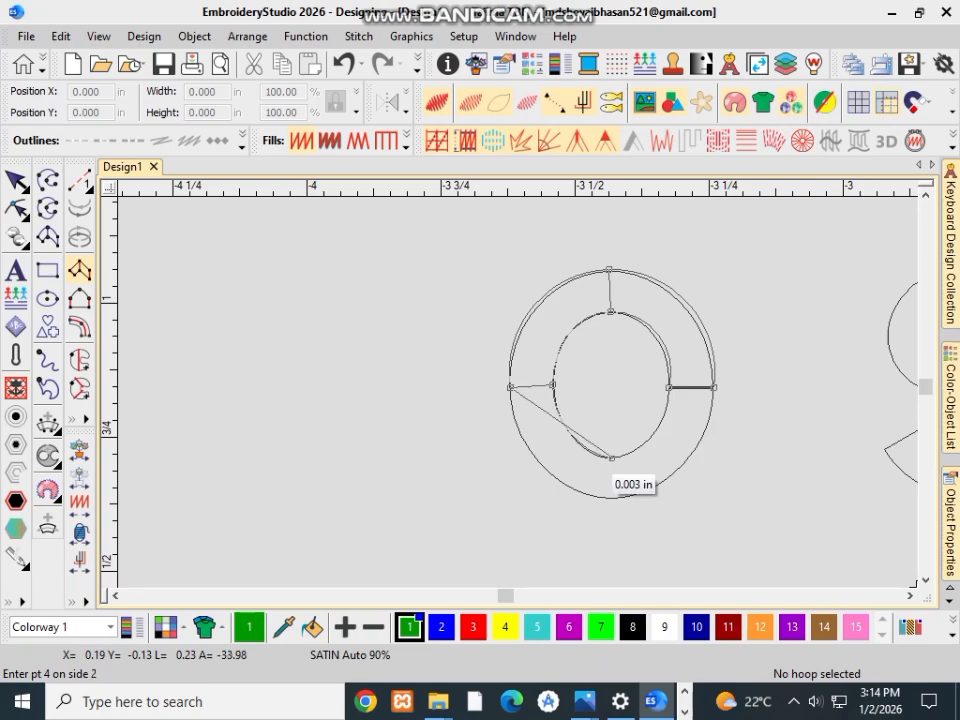
click(612, 496)
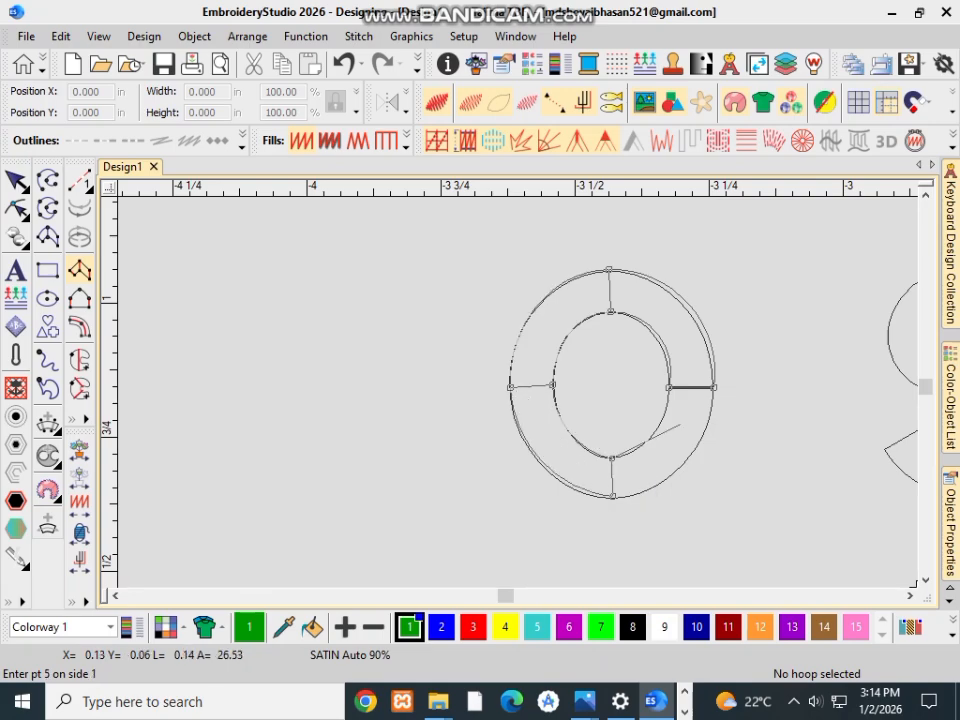
Step: Close the O's column with a final point pair back at the starting seam and generate its satin stitches
scroll(672, 395, up, 5)
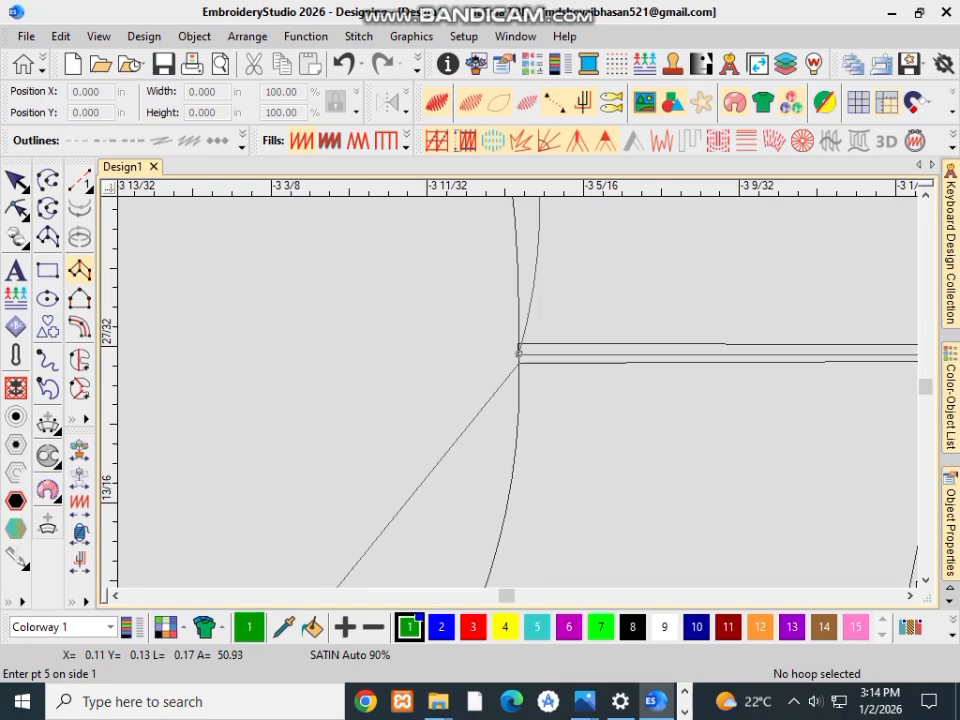
click(519, 352)
scroll(520, 360, down, 5)
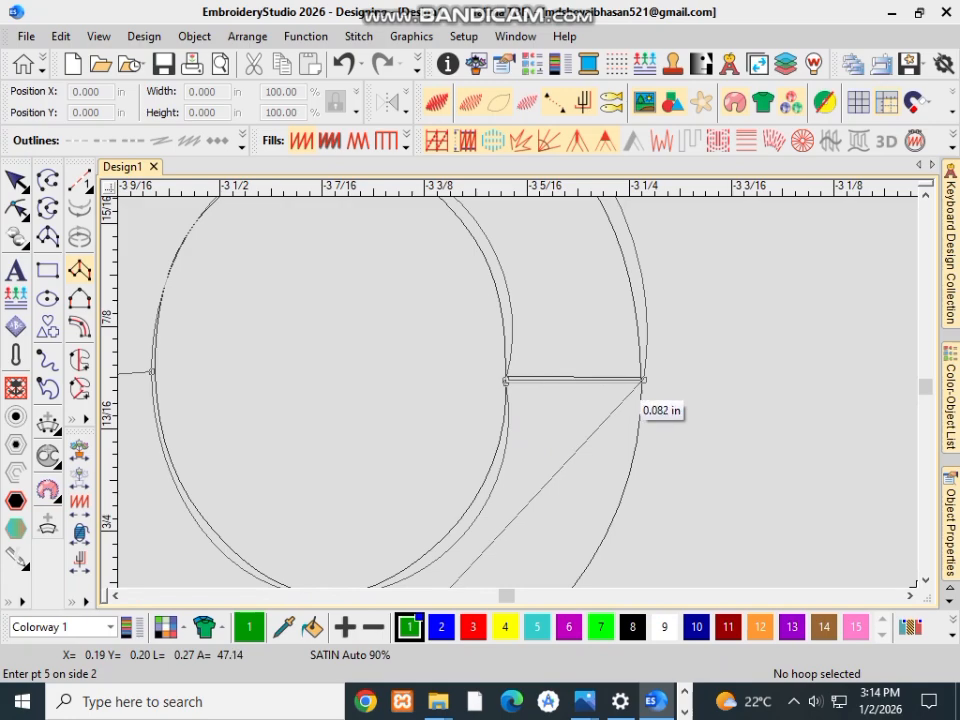
click(643, 380)
scroll(643, 380, down, 3)
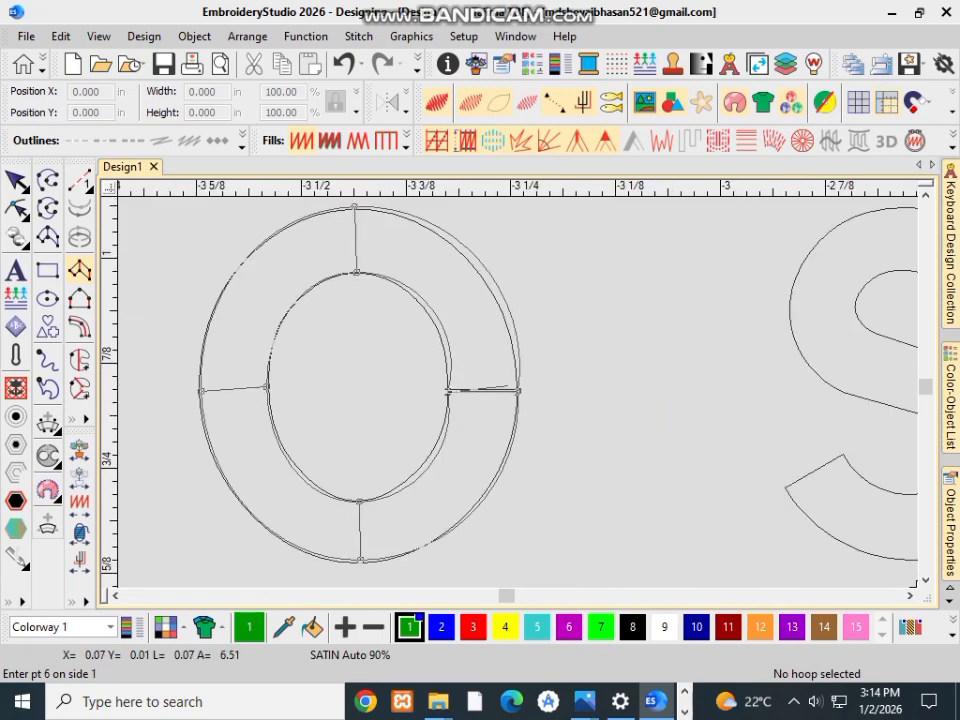
key(Return)
scroll(522, 392, down, 3)
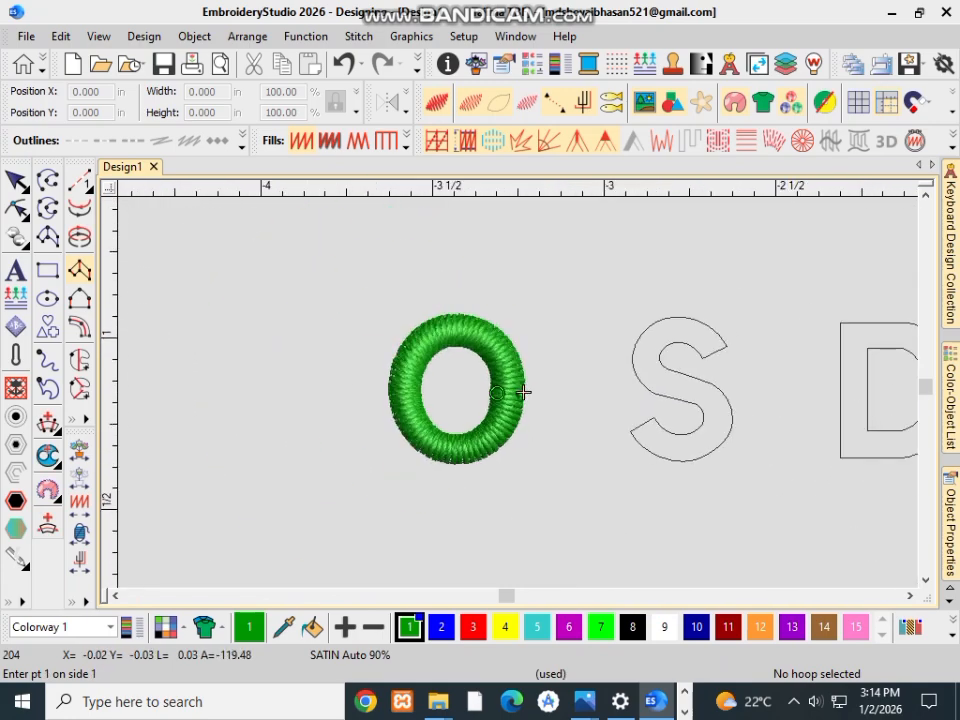
Step: Start a satin column on the letter S with its first point pair across the upper tip, from inner to outer corner
scroll(537, 405, up, 1)
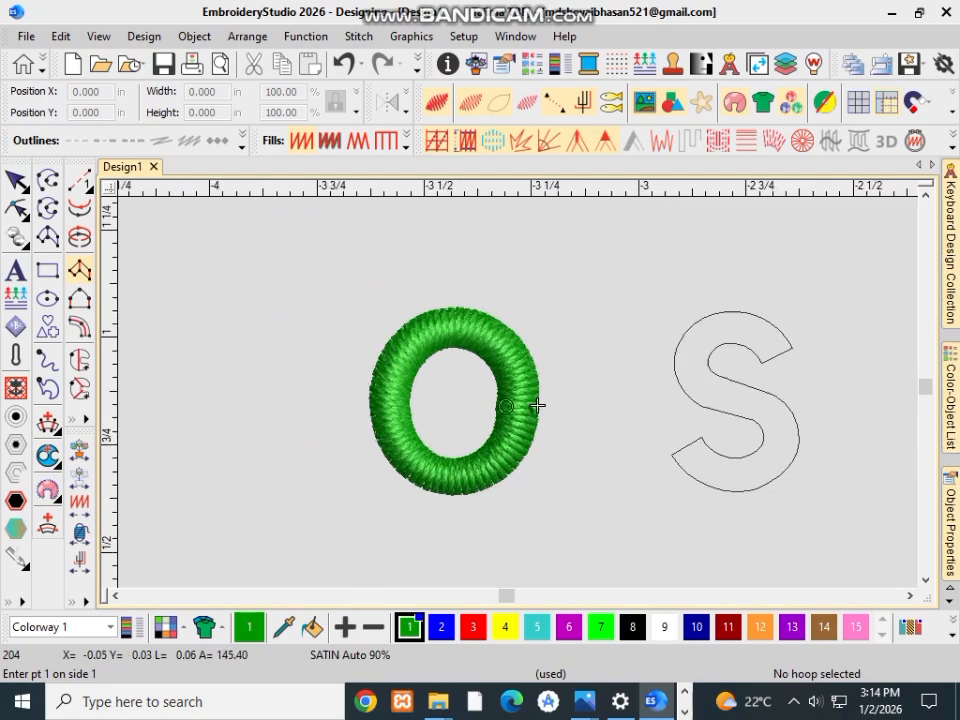
scroll(537, 405, up, 1)
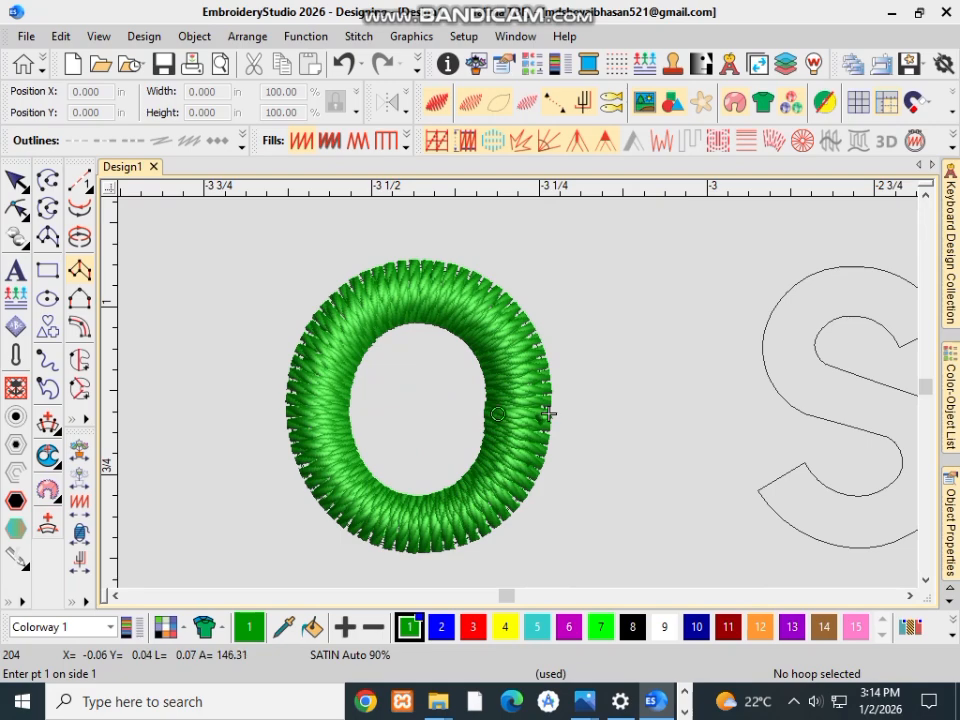
scroll(549, 411, down, 2)
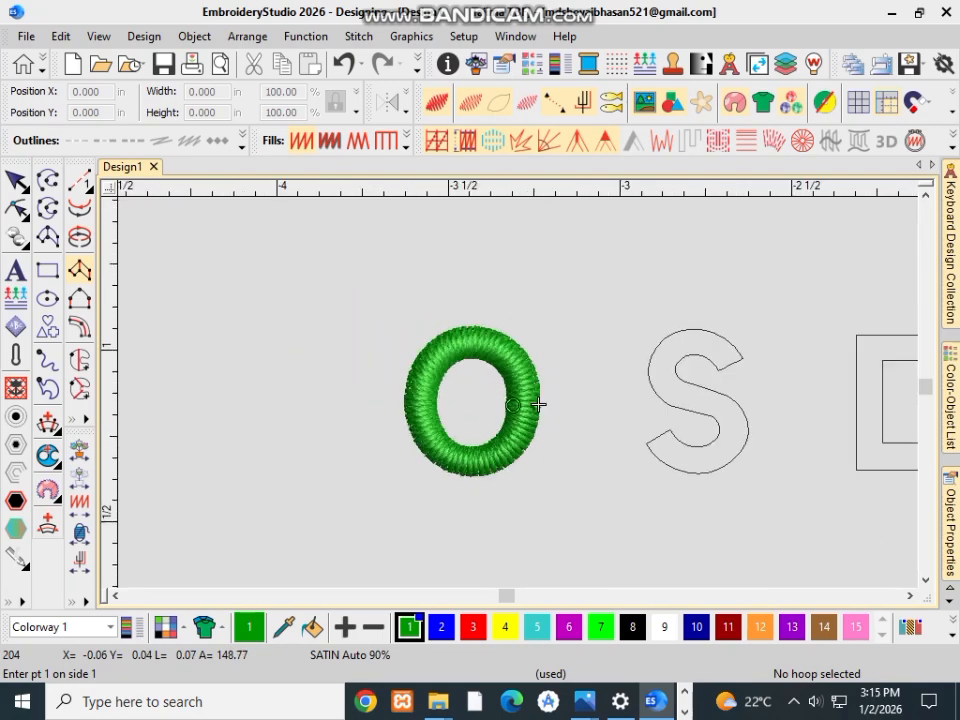
scroll(480, 435, up, 2)
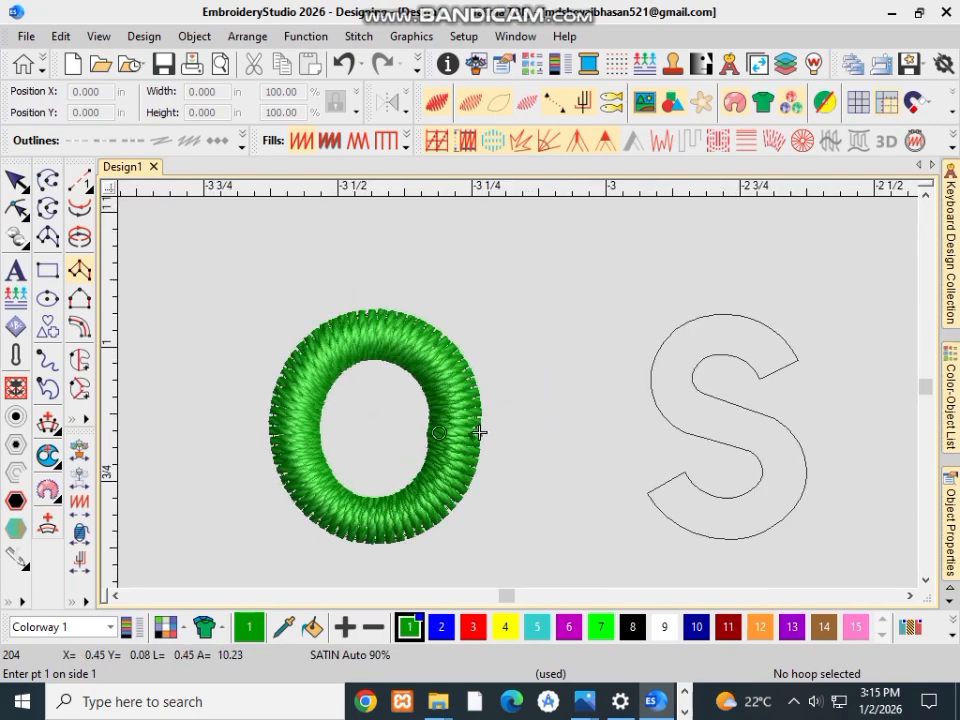
scroll(789, 346, up, 3)
scroll(118, 497, up, 1)
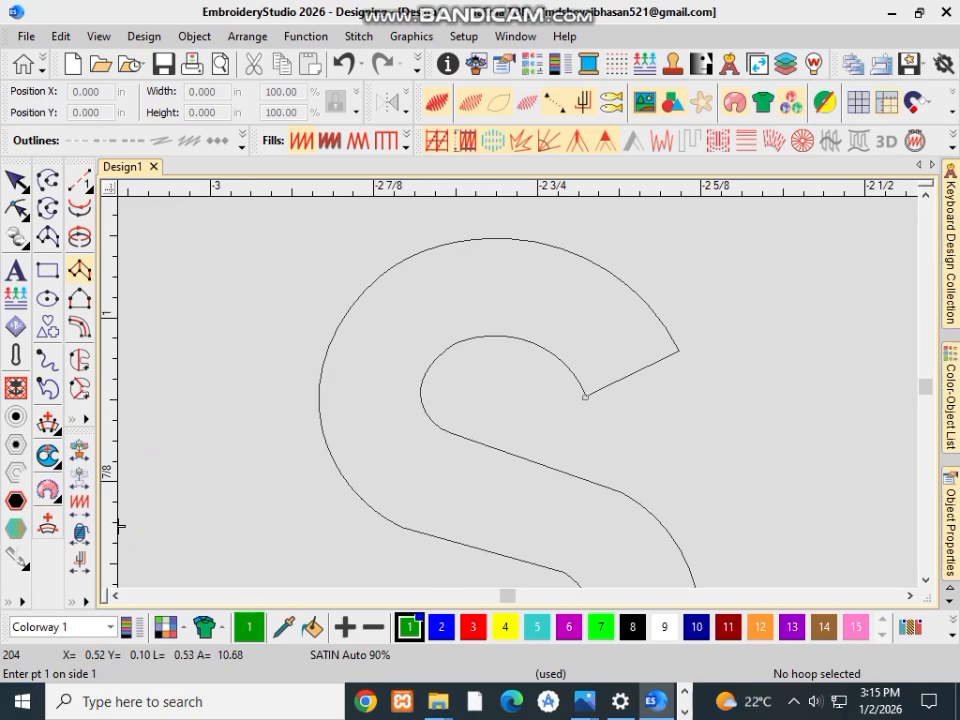
click(585, 396)
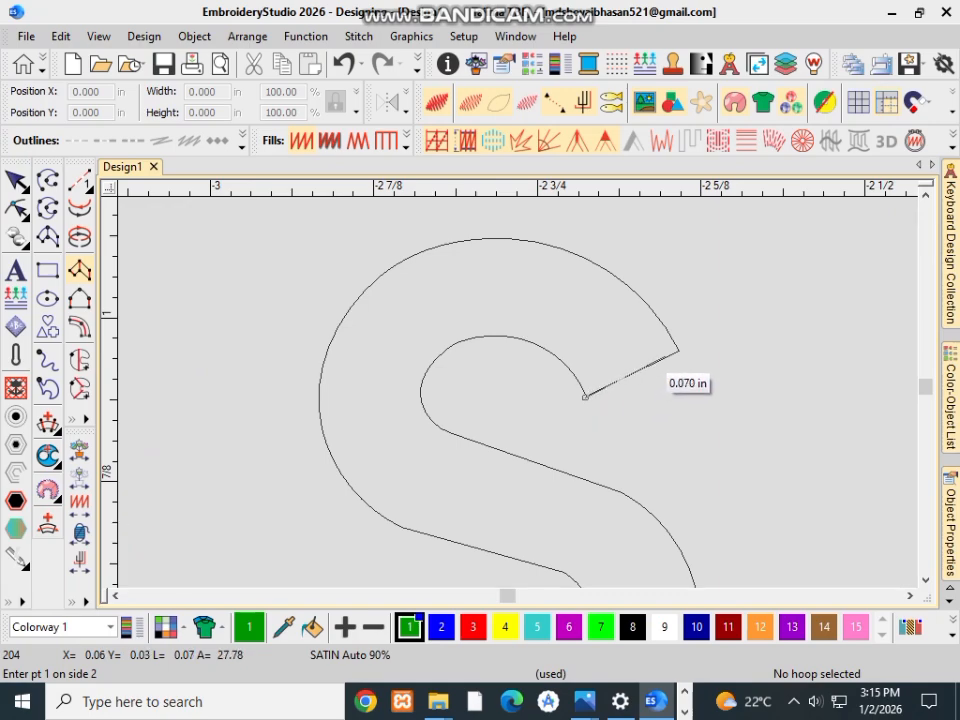
click(678, 351)
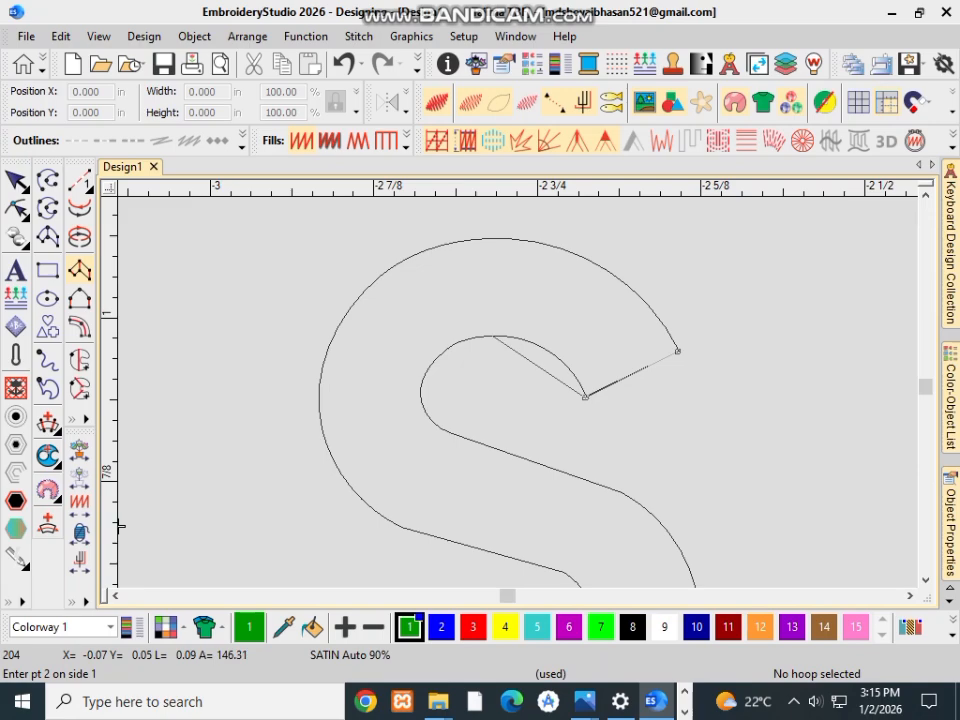
Step: Add point pairs across the S's upper bowl at its top and left side, down to where the bowl meets the diagonal
click(493, 336)
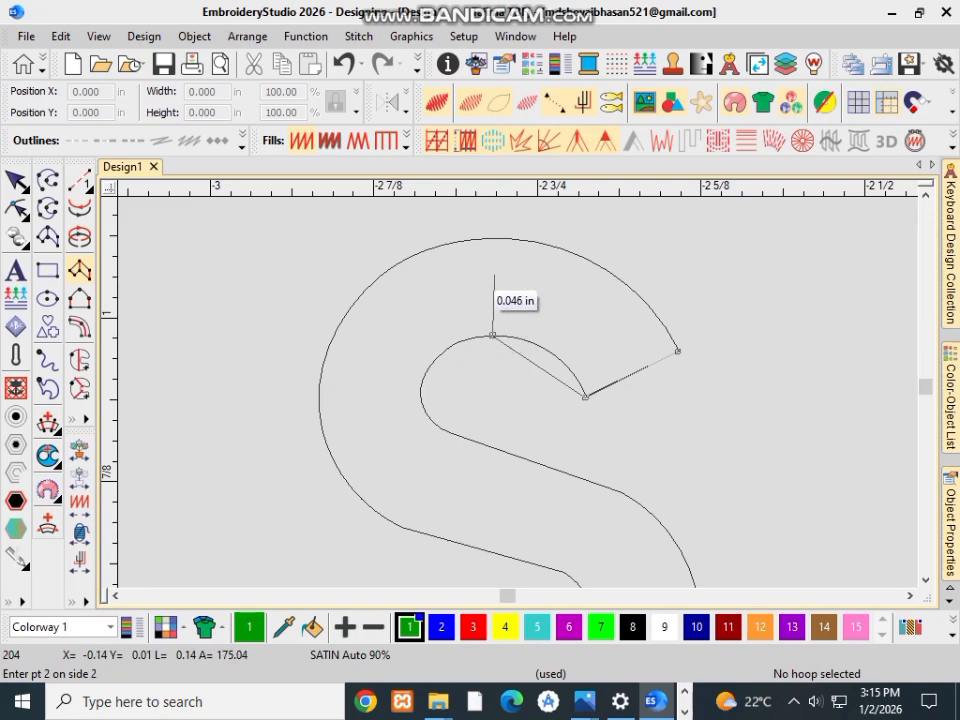
click(488, 235)
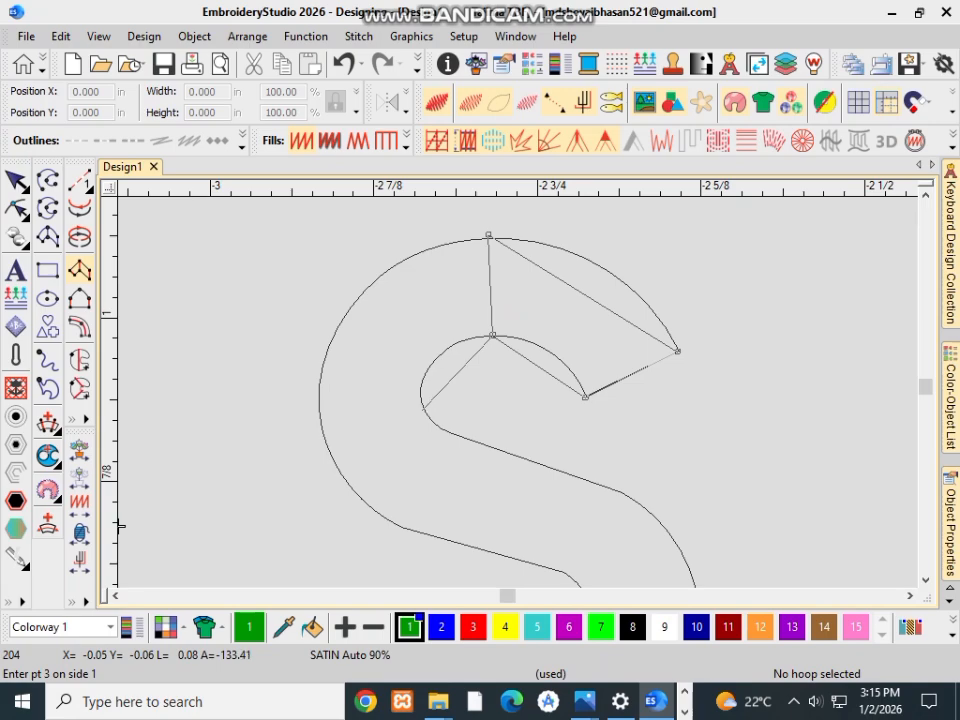
click(427, 410)
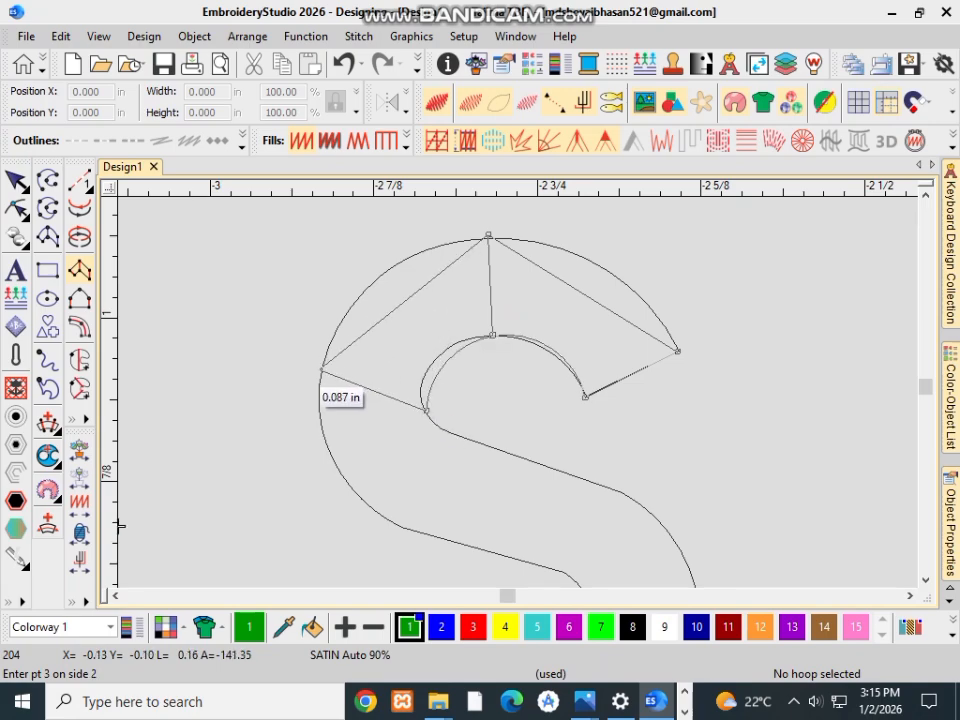
click(320, 370)
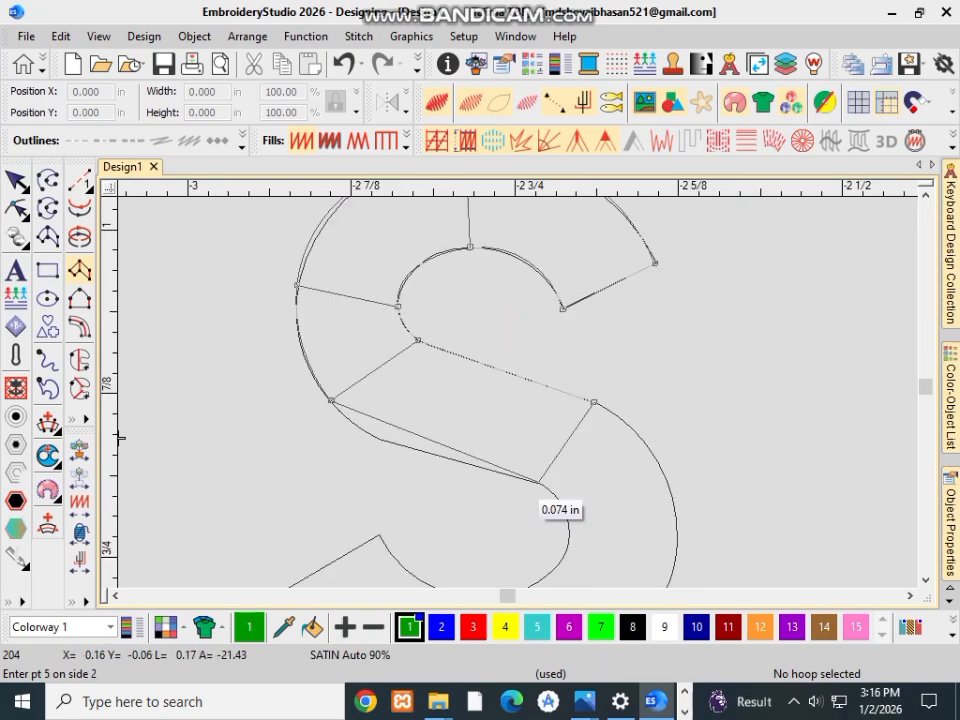
click(540, 482)
scroll(540, 482, down, 2)
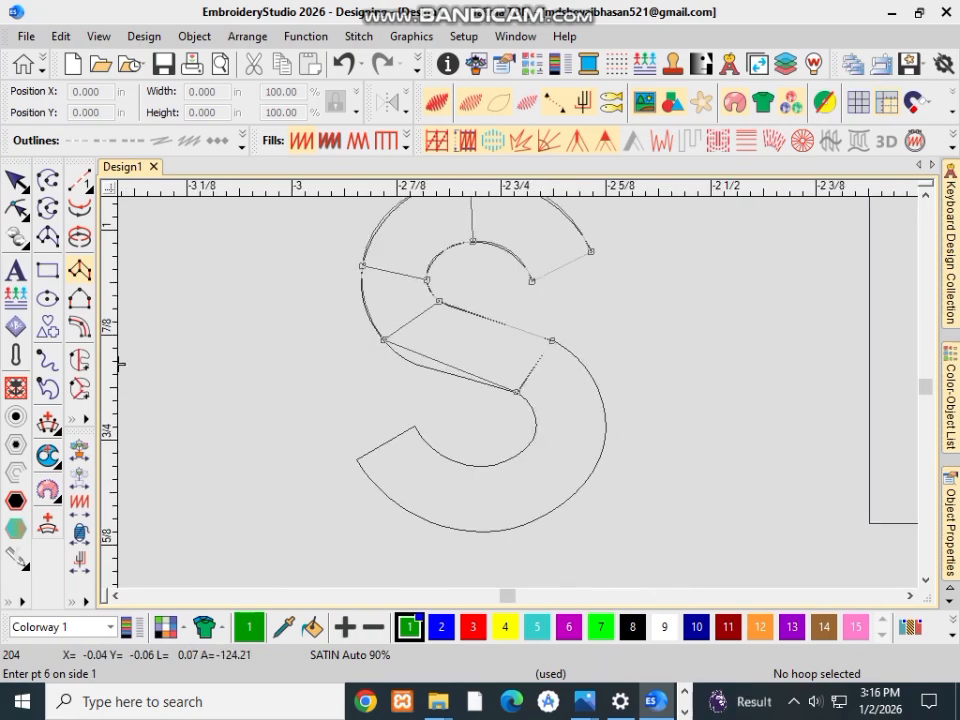
Step: Remove the S's last point pair and add new pairs across its stroke at the upper and lower ends of the diagonal
key(BackSpace)
key(BackSpace)
click(469, 314)
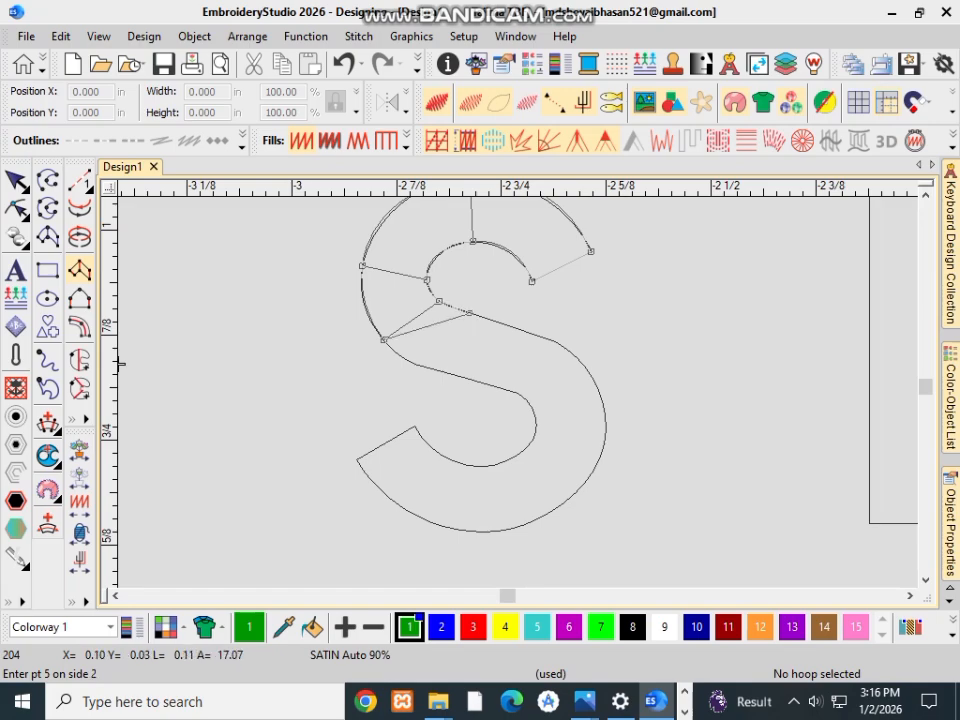
click(413, 363)
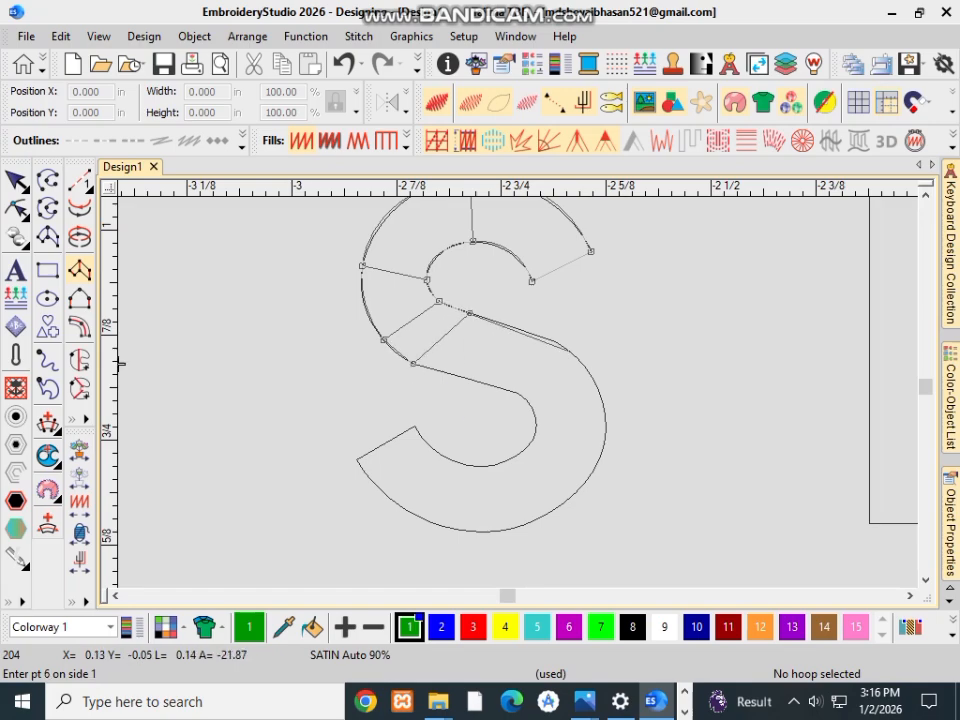
click(555, 341)
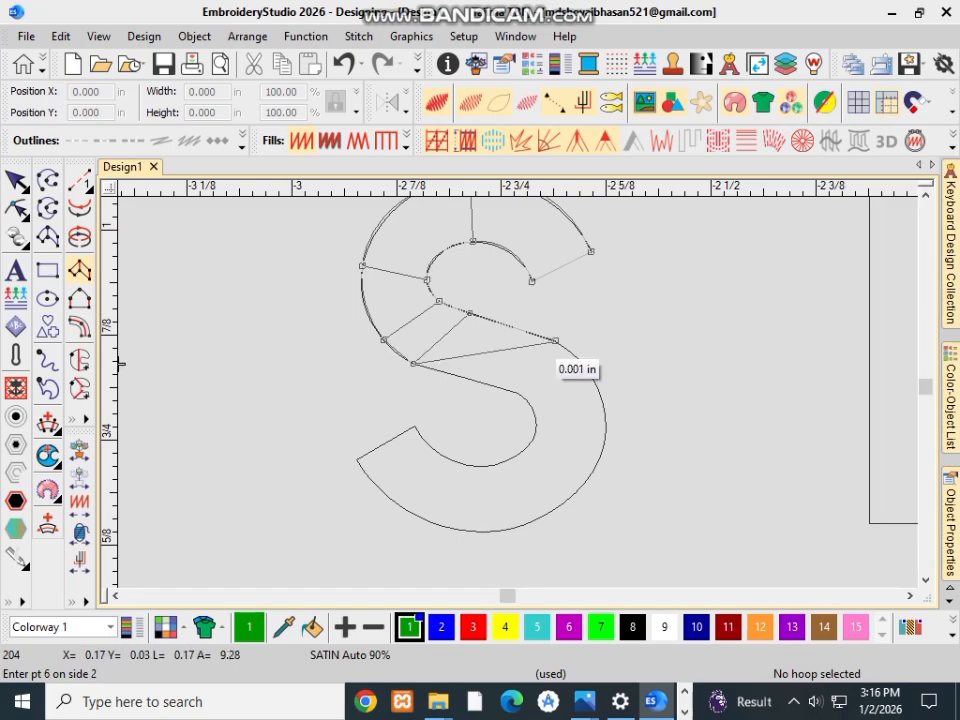
click(521, 395)
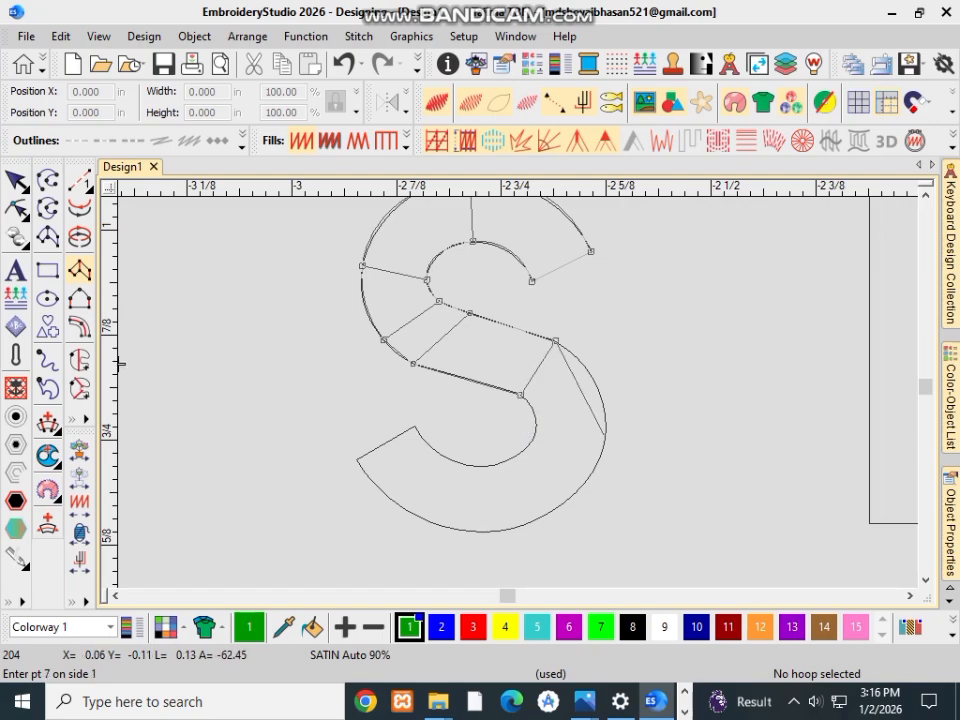
Step: Add point pairs across the S's lower bowl at its right side, bottom and end tip, and generate the satin stitches
click(604, 436)
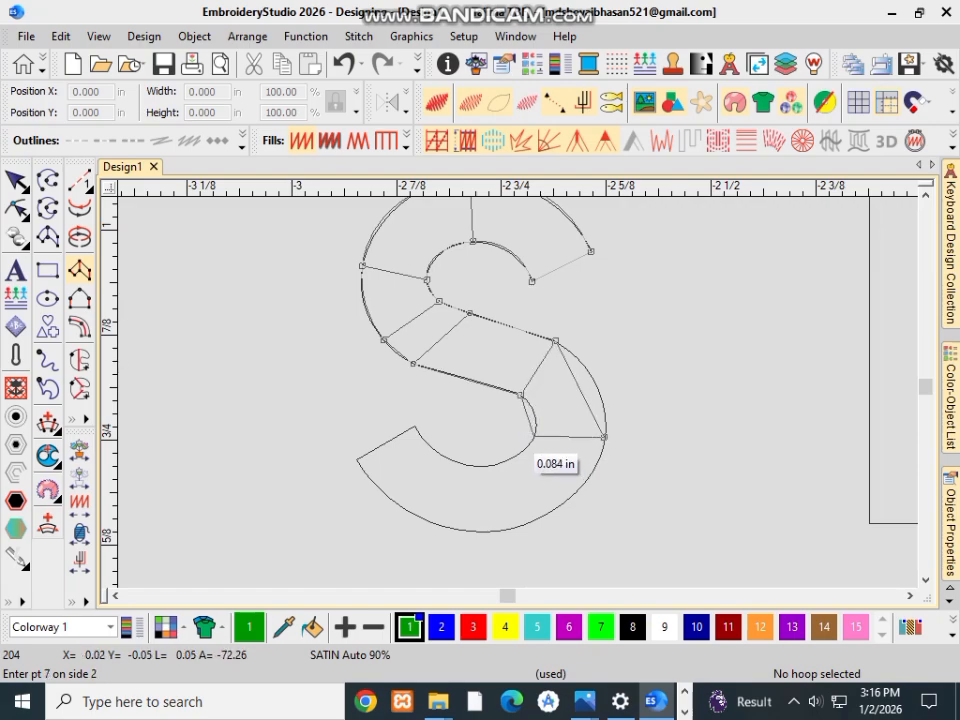
click(534, 434)
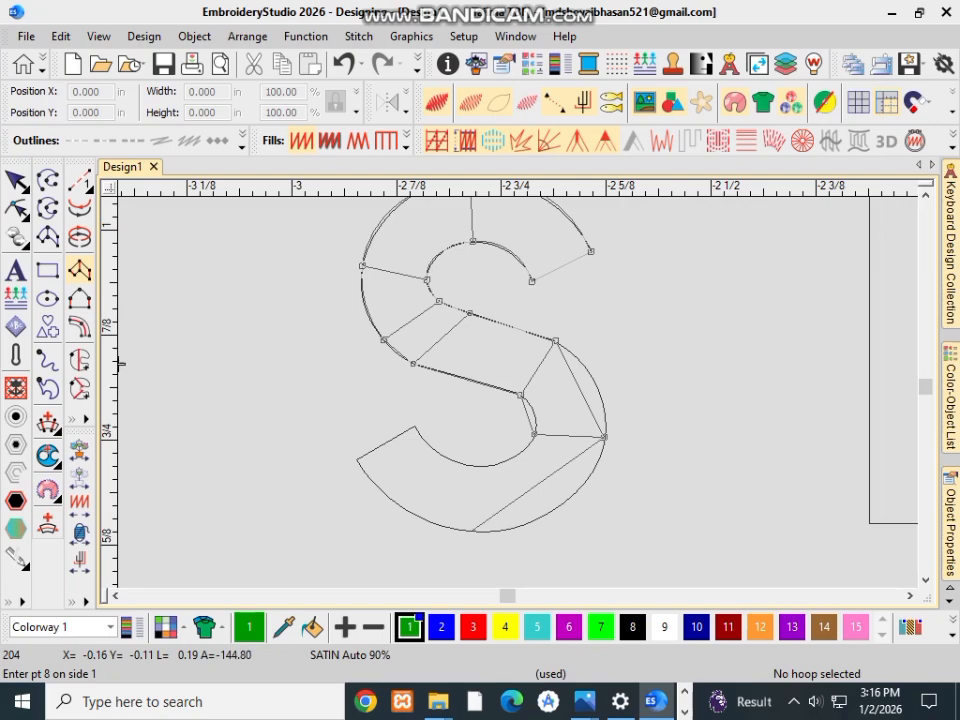
click(474, 528)
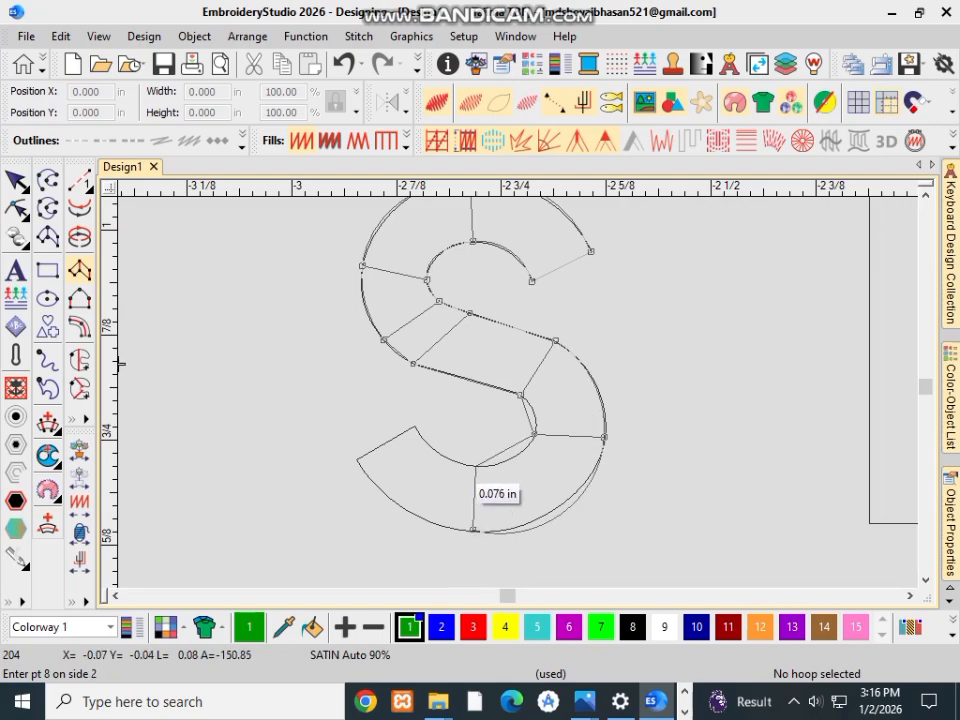
click(474, 465)
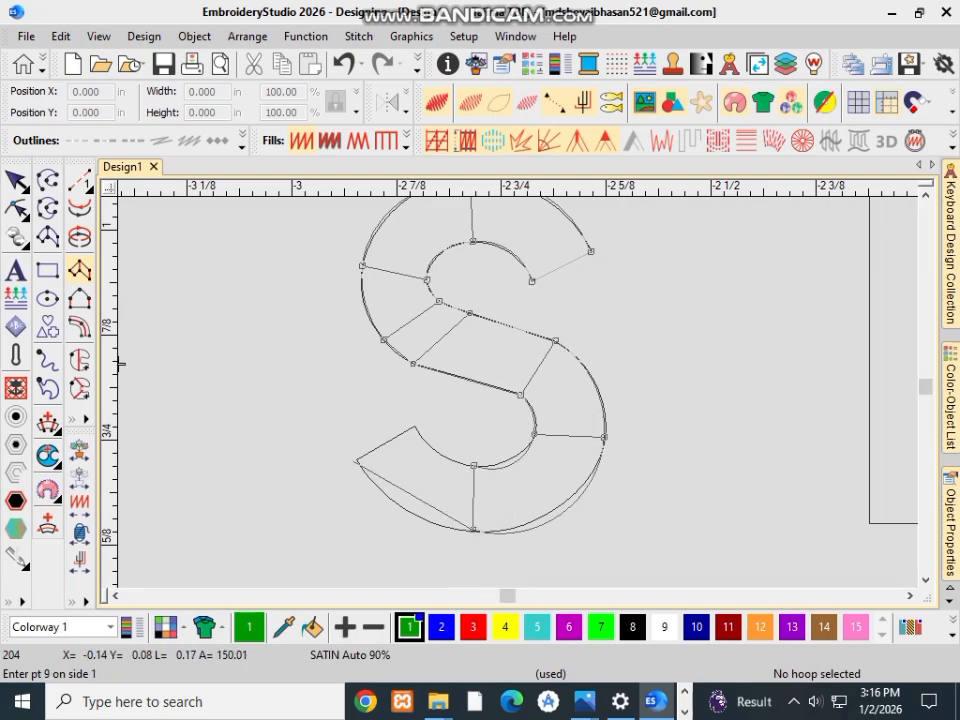
click(357, 461)
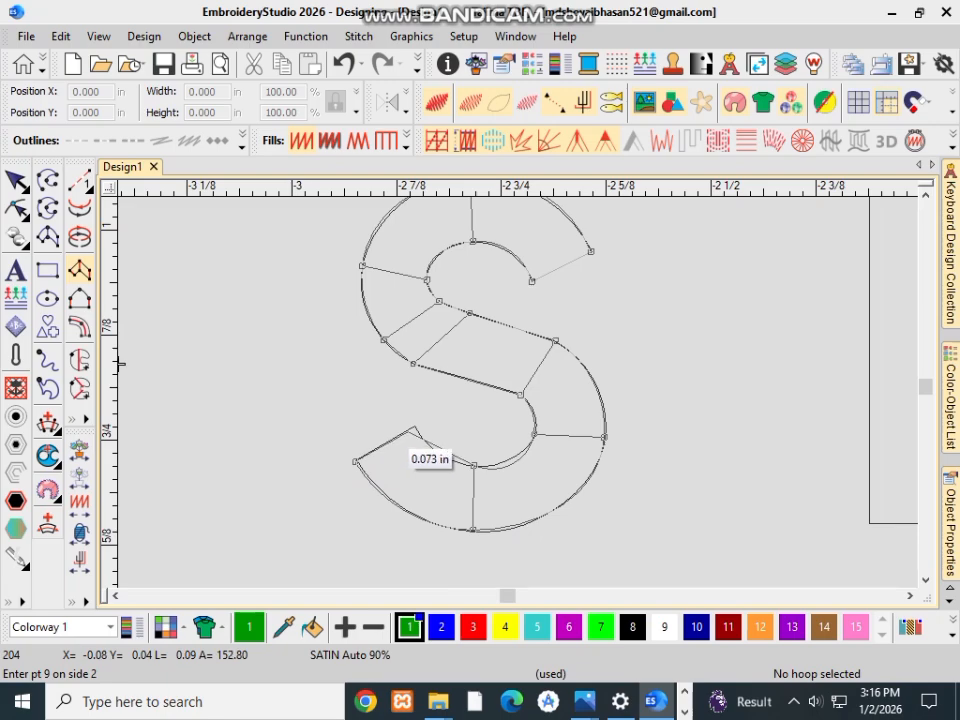
click(412, 428)
key(Return)
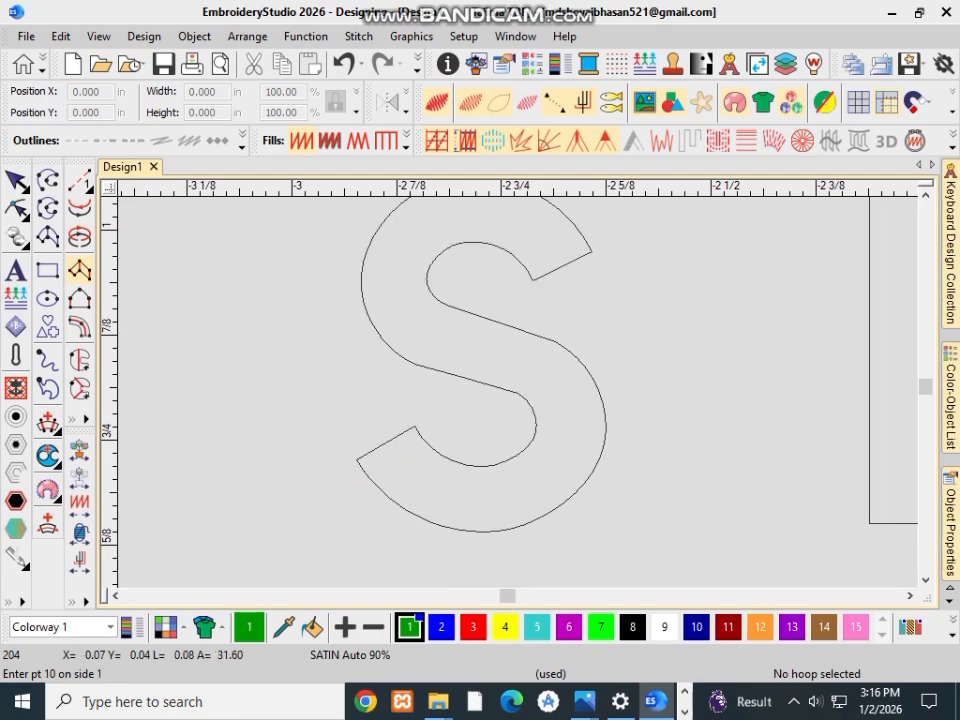
Step: Start a satin column at the D's right-hand seam and add inner-to-outer point pairs along its upper curve to the straight top stroke
scroll(525, 388, down, 3)
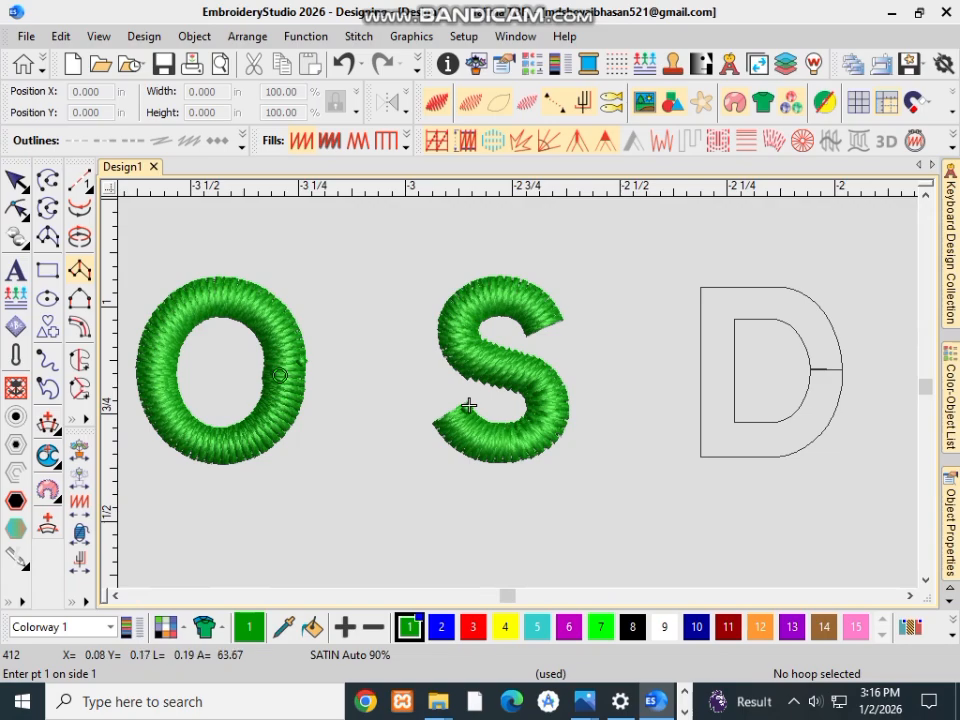
scroll(469, 405, up, 4)
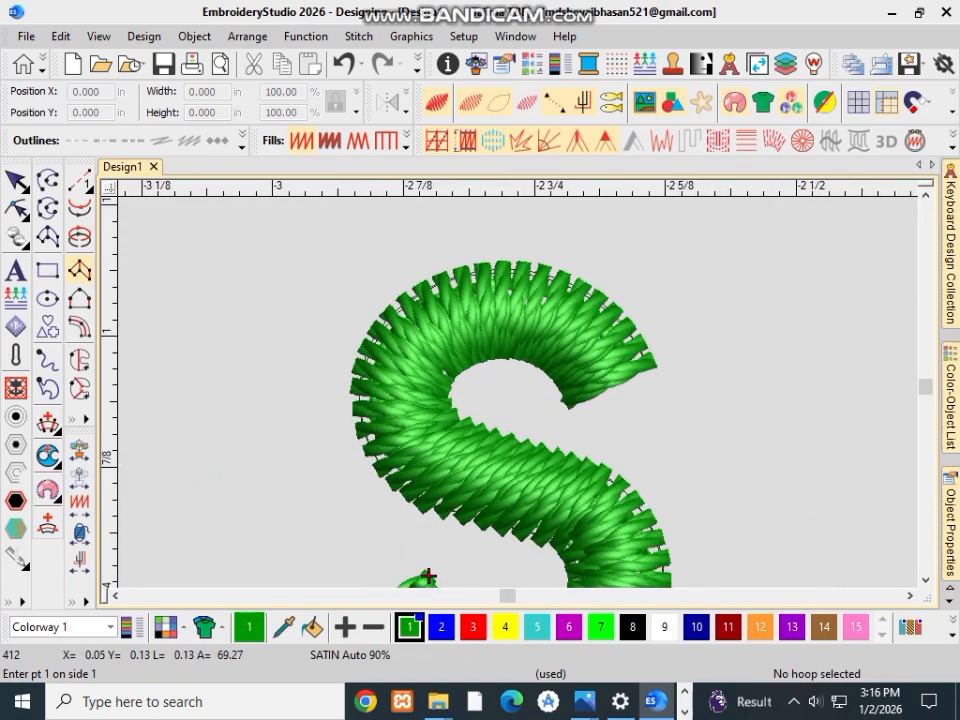
scroll(470, 523, down, 4)
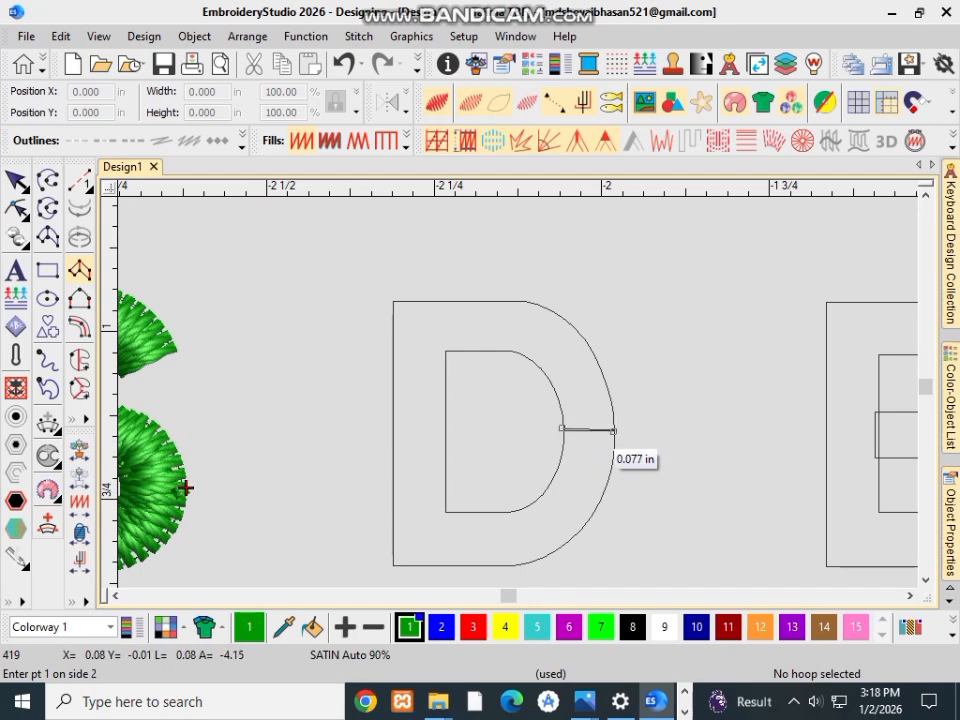
click(613, 431)
click(548, 382)
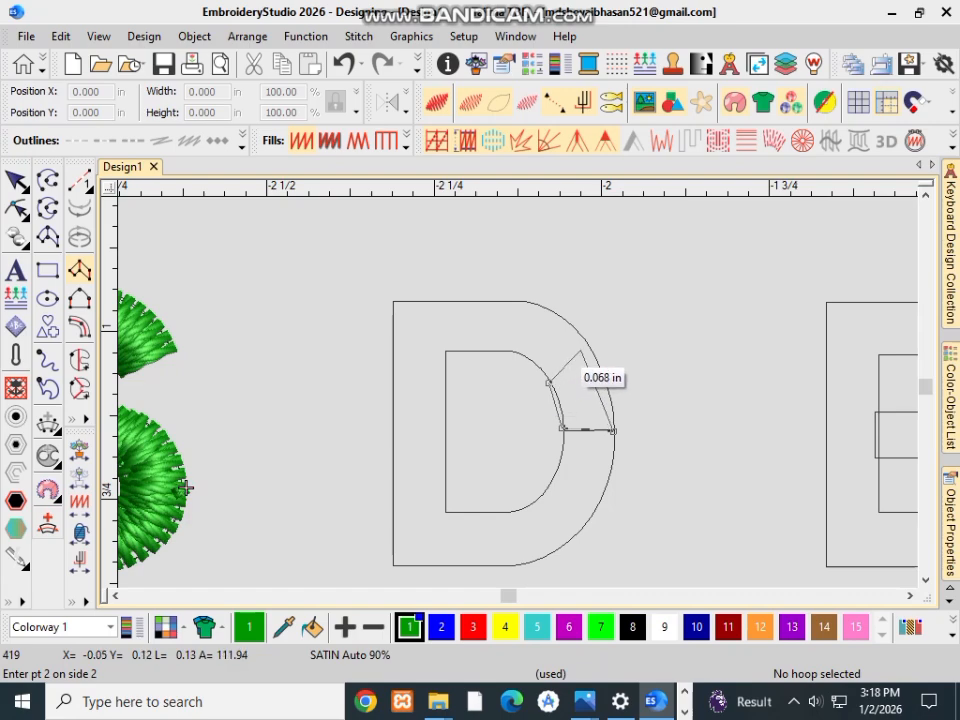
click(587, 343)
click(509, 352)
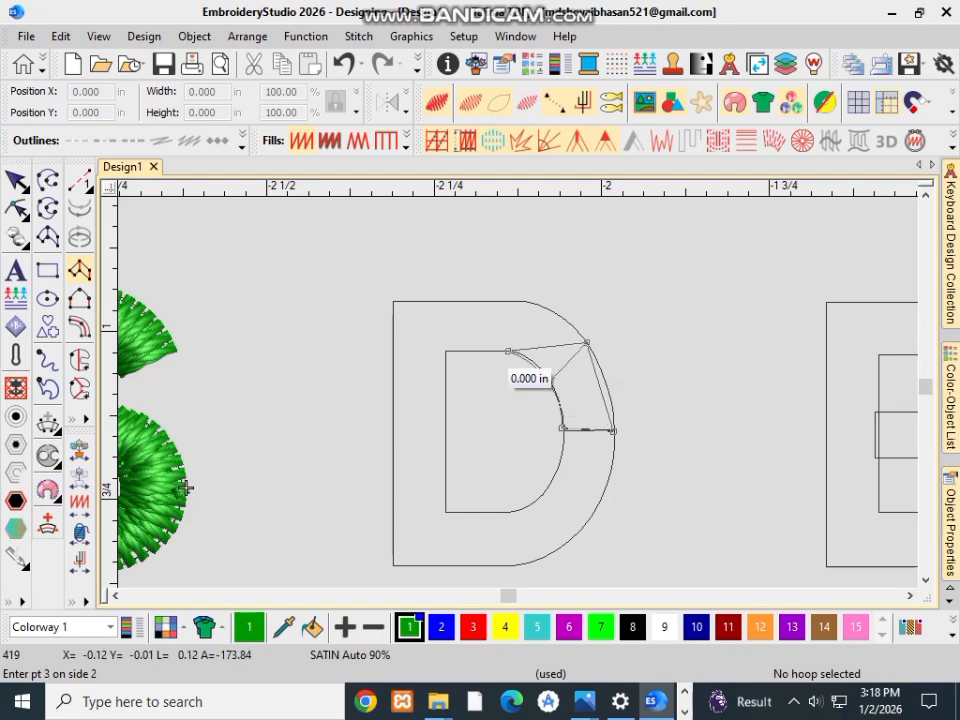
click(510, 300)
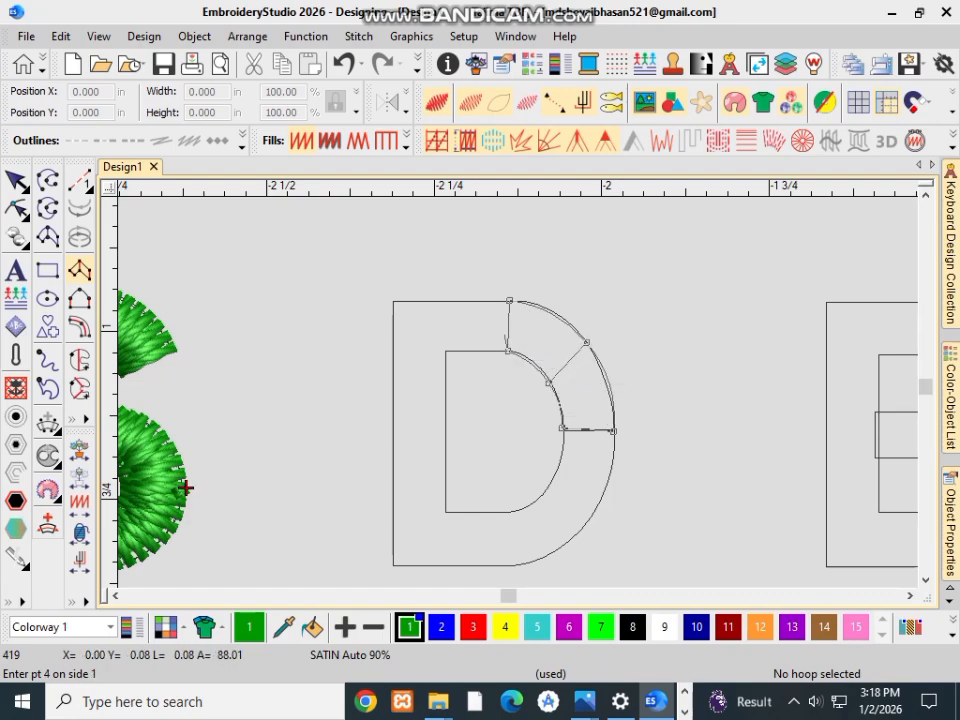
click(445, 351)
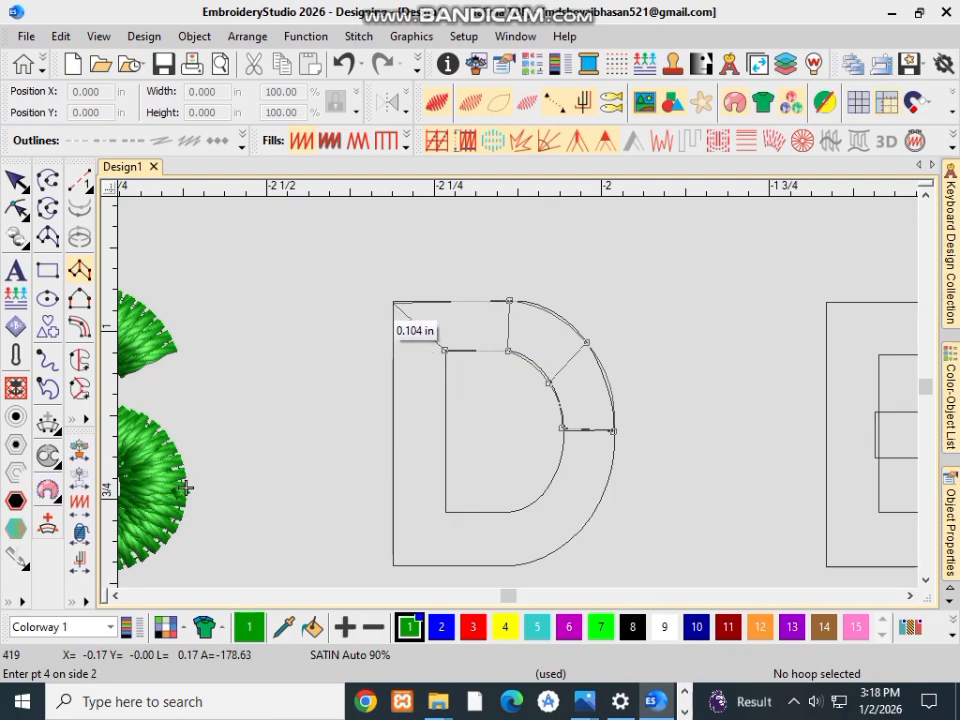
click(392, 302)
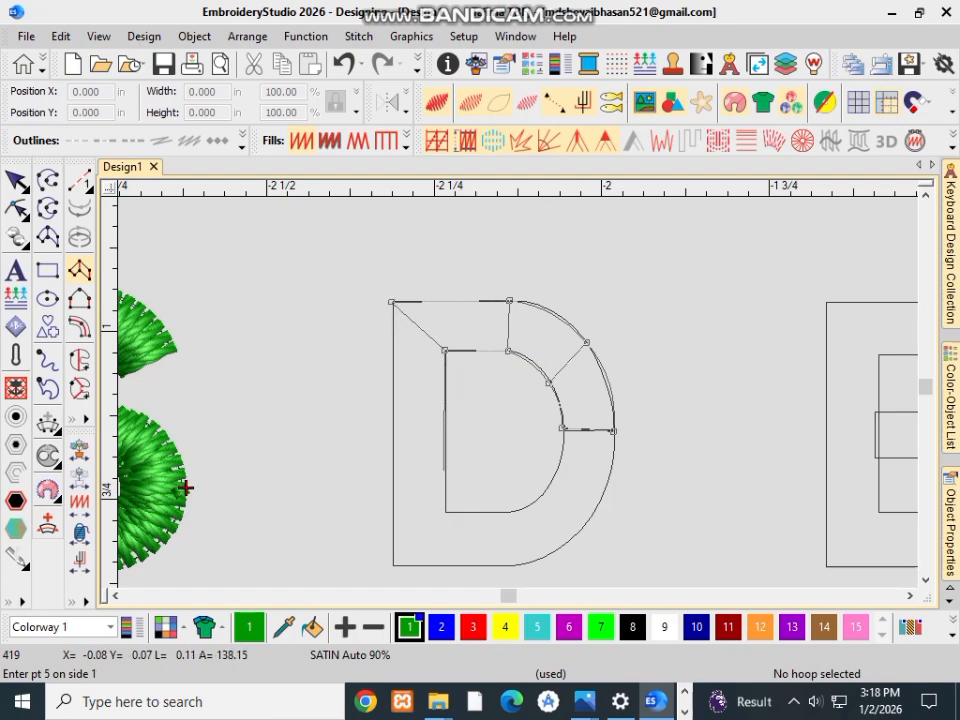
click(445, 512)
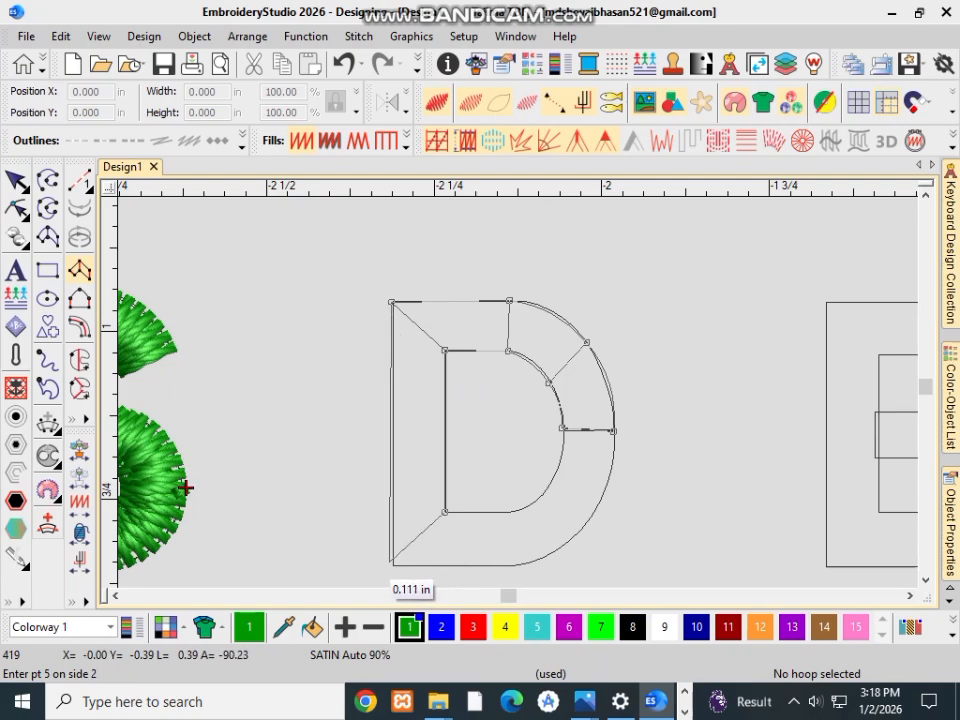
click(394, 566)
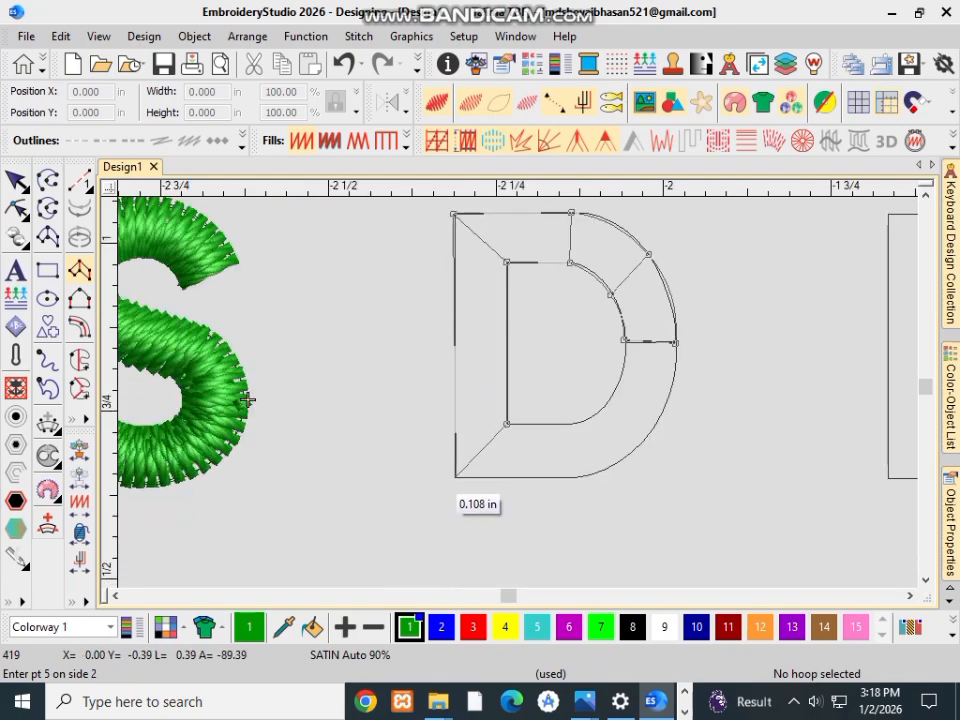
click(456, 477)
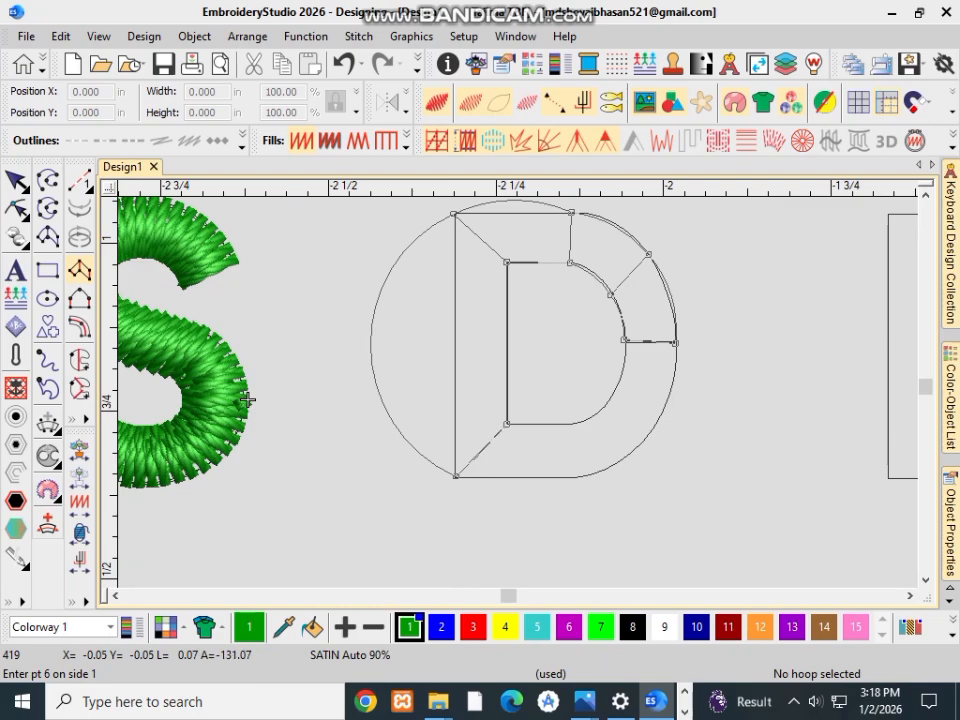
key(BackSpace)
key(BackSpace)
key(BackSpace)
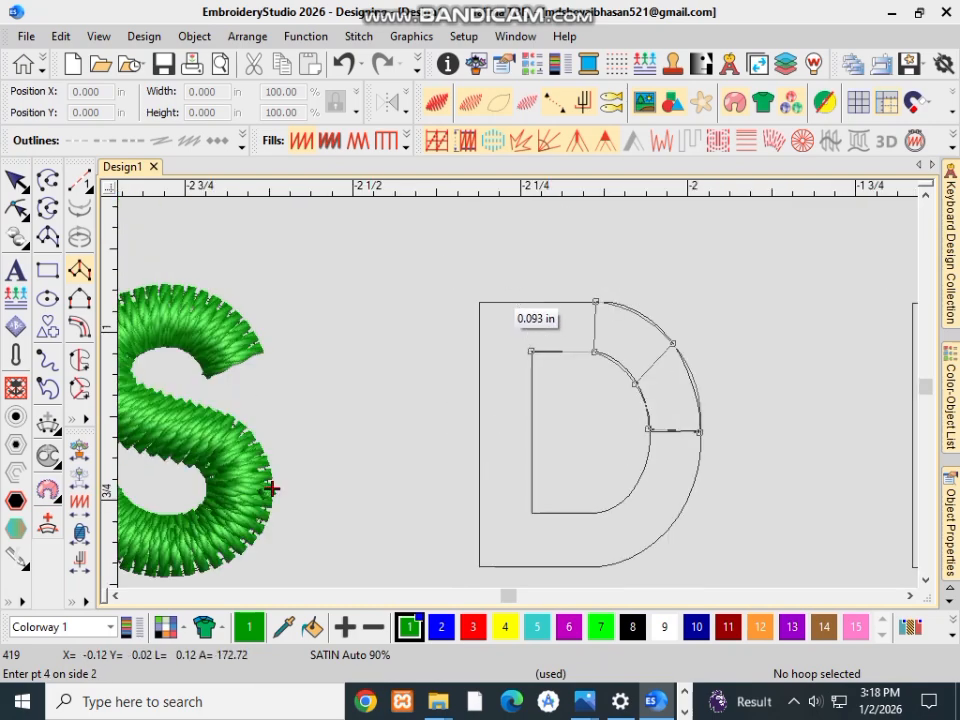
click(522, 302)
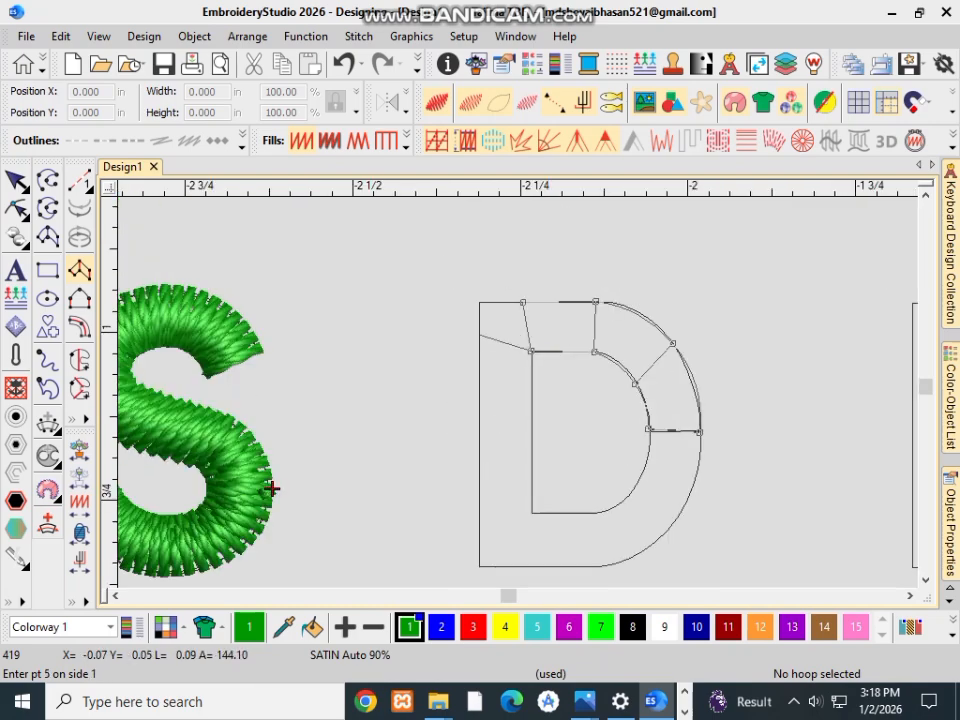
key(BackSpace)
key(BackSpace)
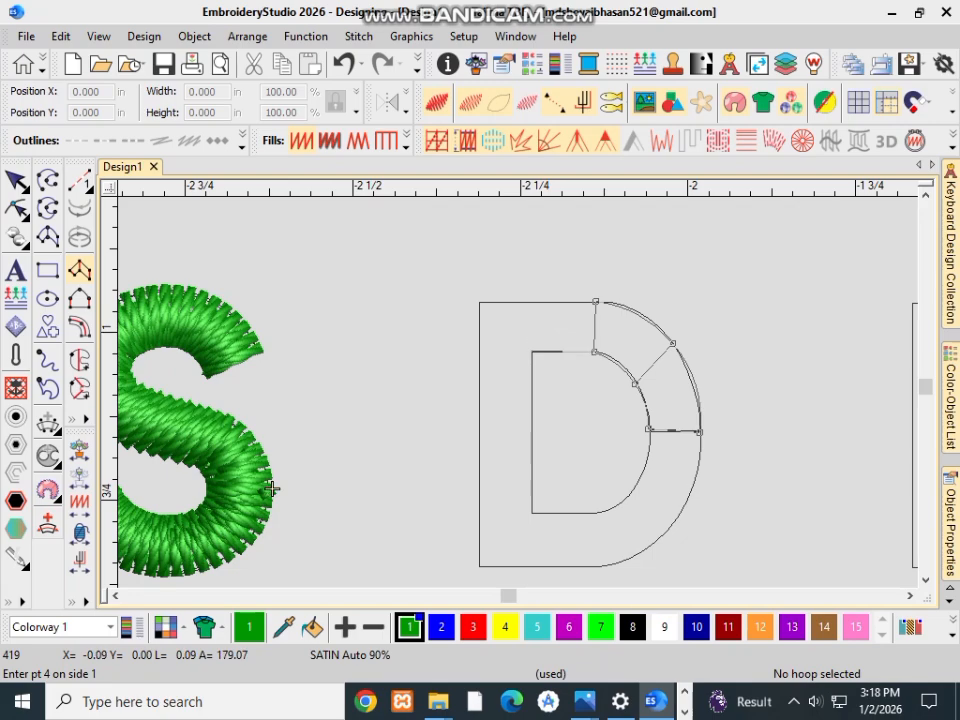
Step: Add inner-to-outer point pairs at the D's upper-left and lower-left corners and where the straight bottom stroke meets the curve
click(532, 352)
click(480, 302)
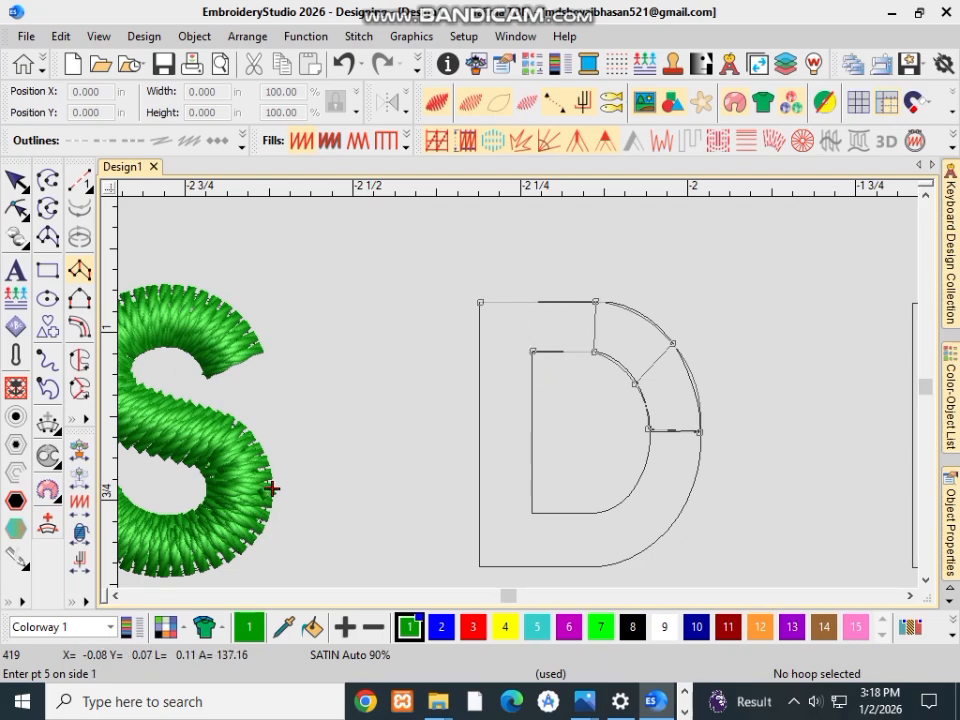
click(532, 512)
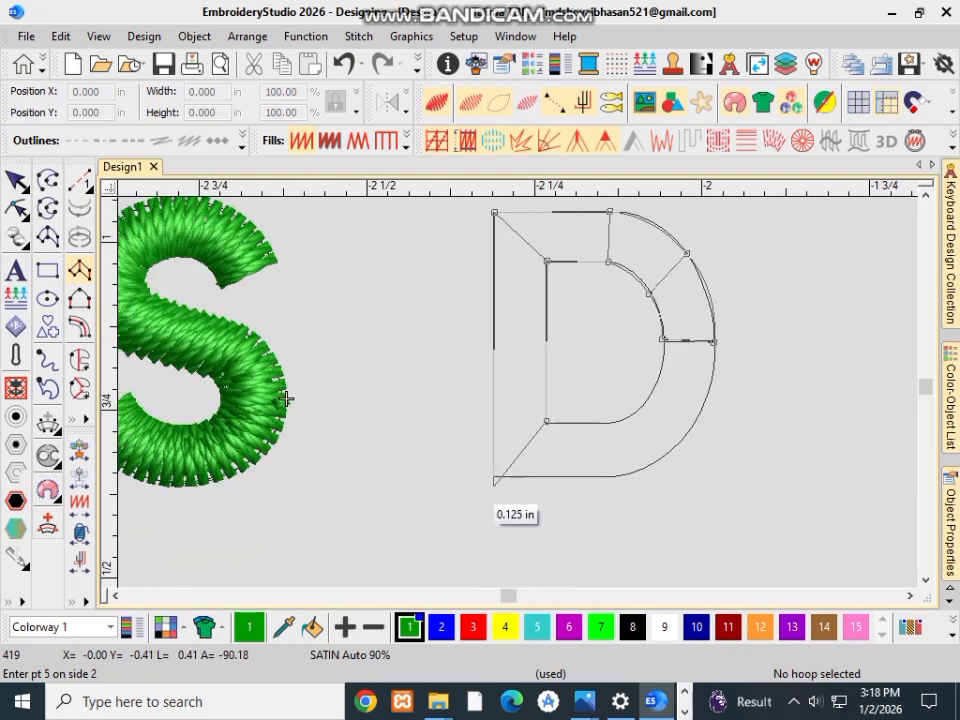
click(494, 478)
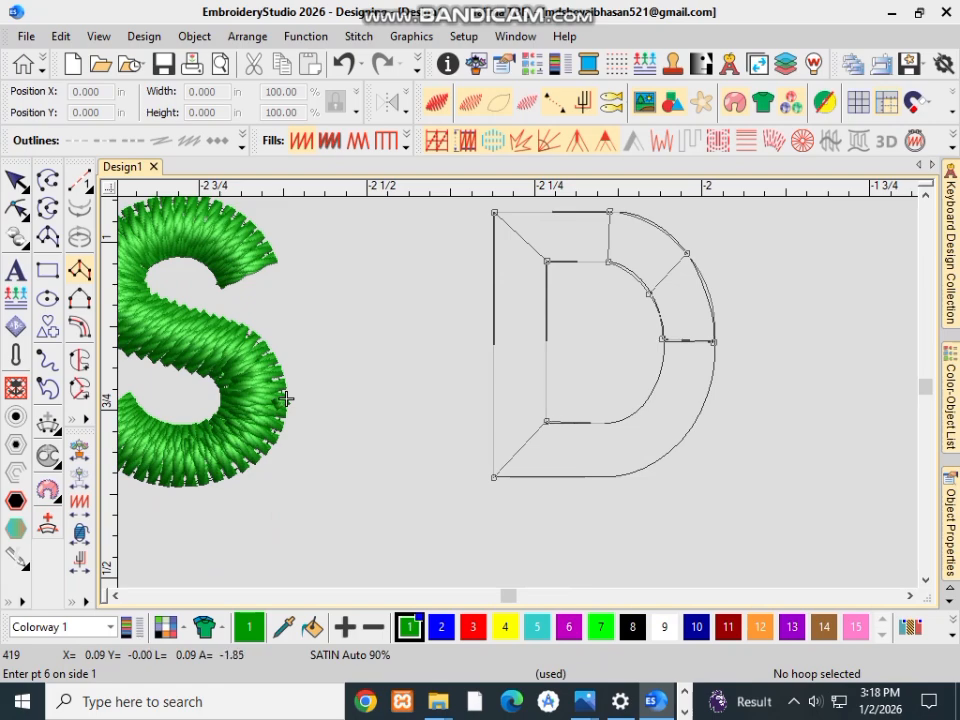
click(606, 423)
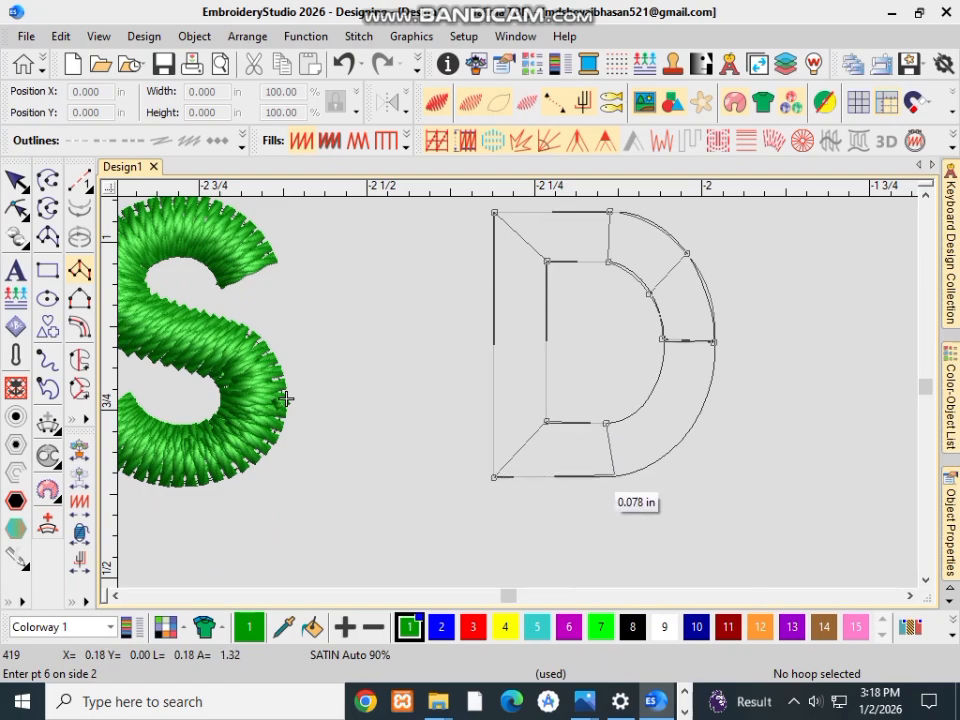
click(614, 475)
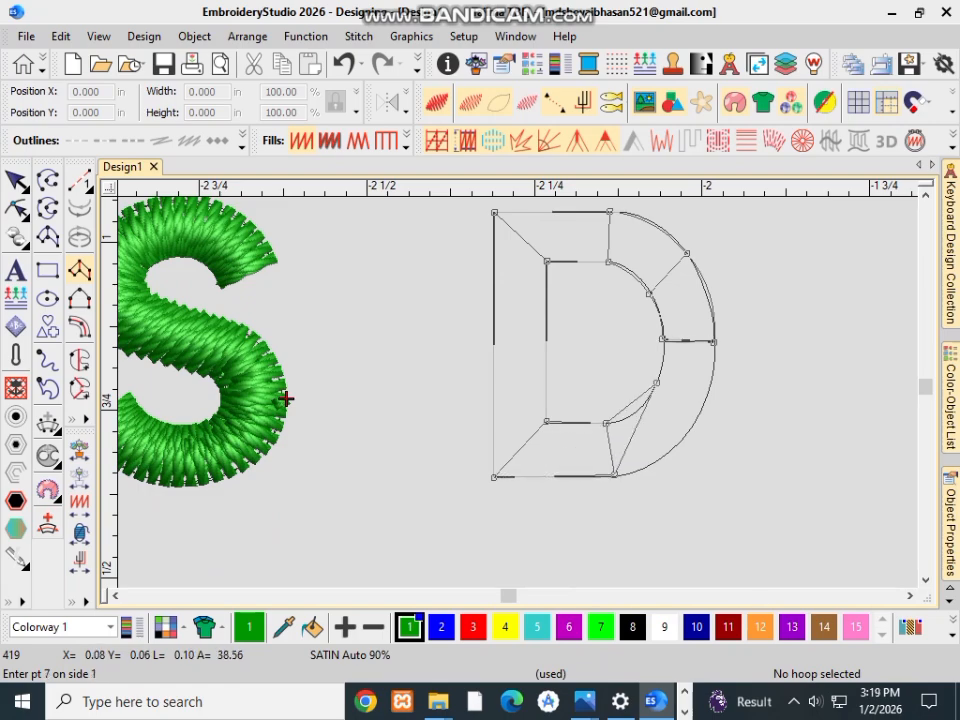
Step: Add point pairs along the D's lower curve back to the starting seam and generate the satin stitches
click(656, 381)
click(710, 380)
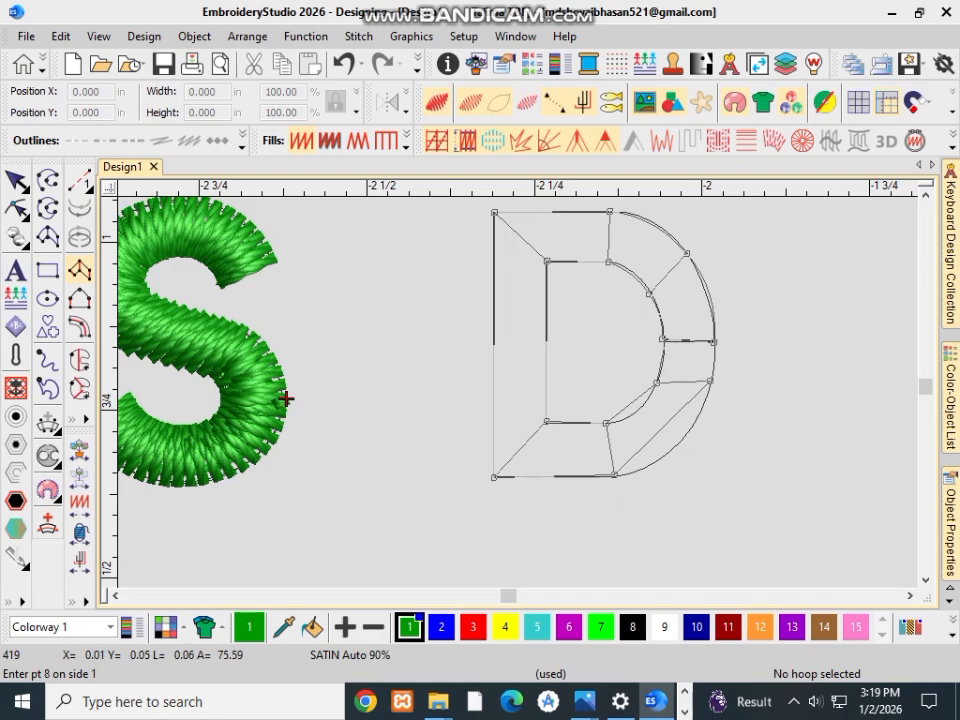
scroll(715, 335, up, 2)
click(663, 338)
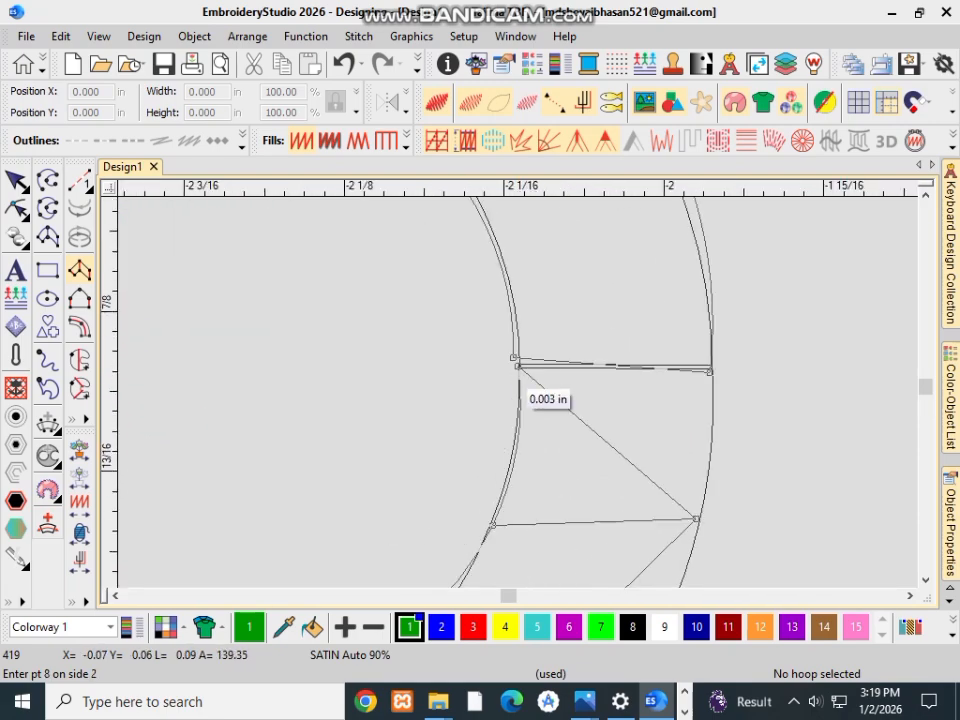
click(710, 370)
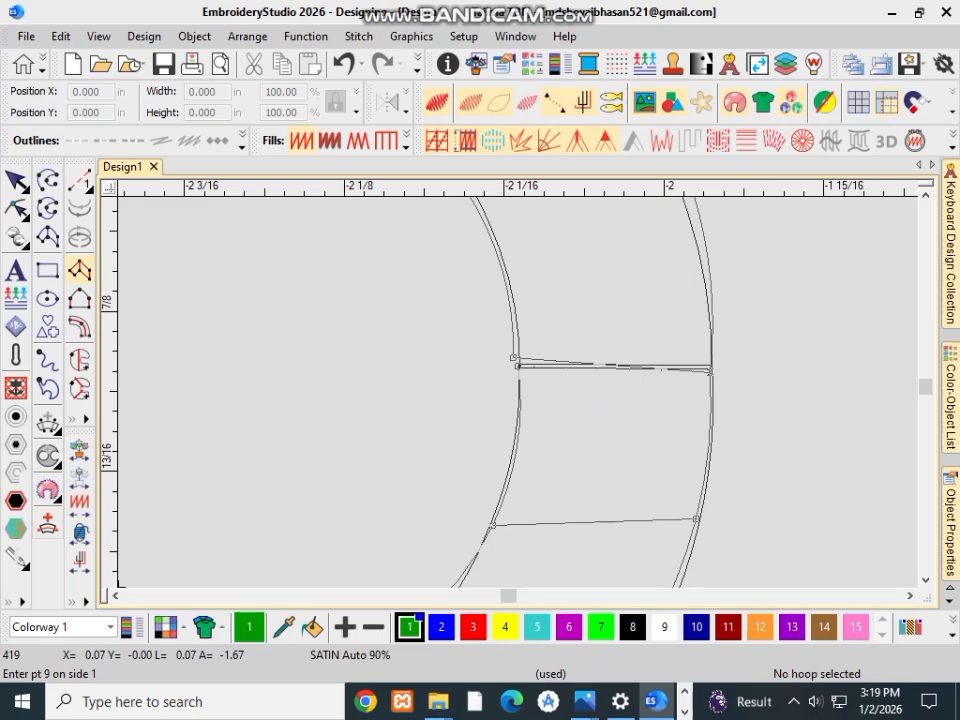
key(Return)
Step: Start a satin column at the B's lower-left corner, adding outer-to-inner point pairs there, at the upper-left corner and at the straight top stroke's end
scroll(551, 375, down, 4)
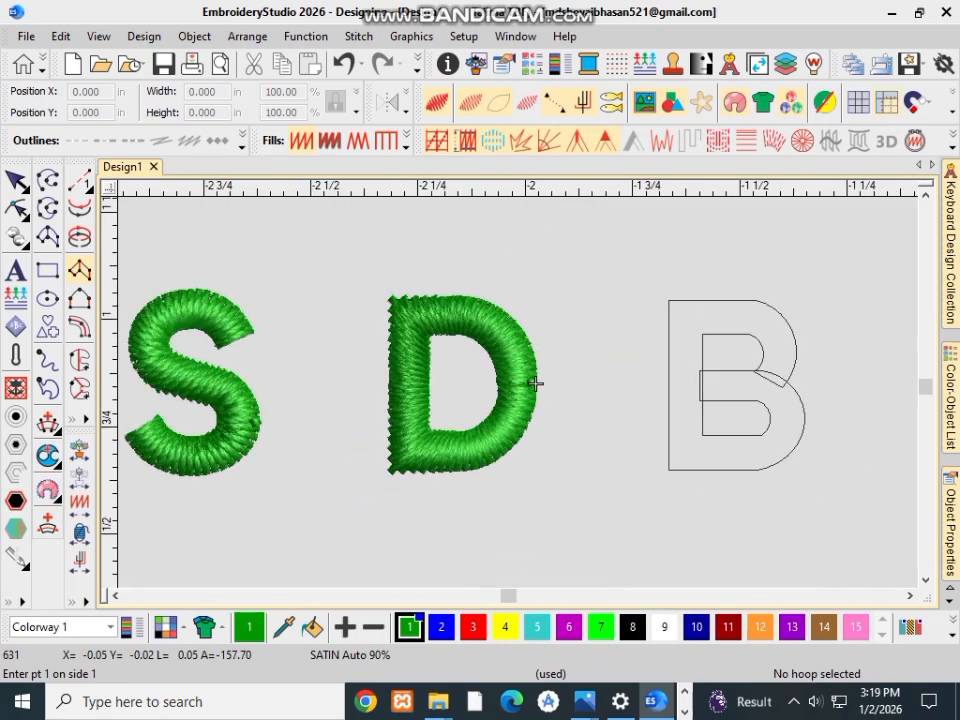
scroll(529, 386, up, 1)
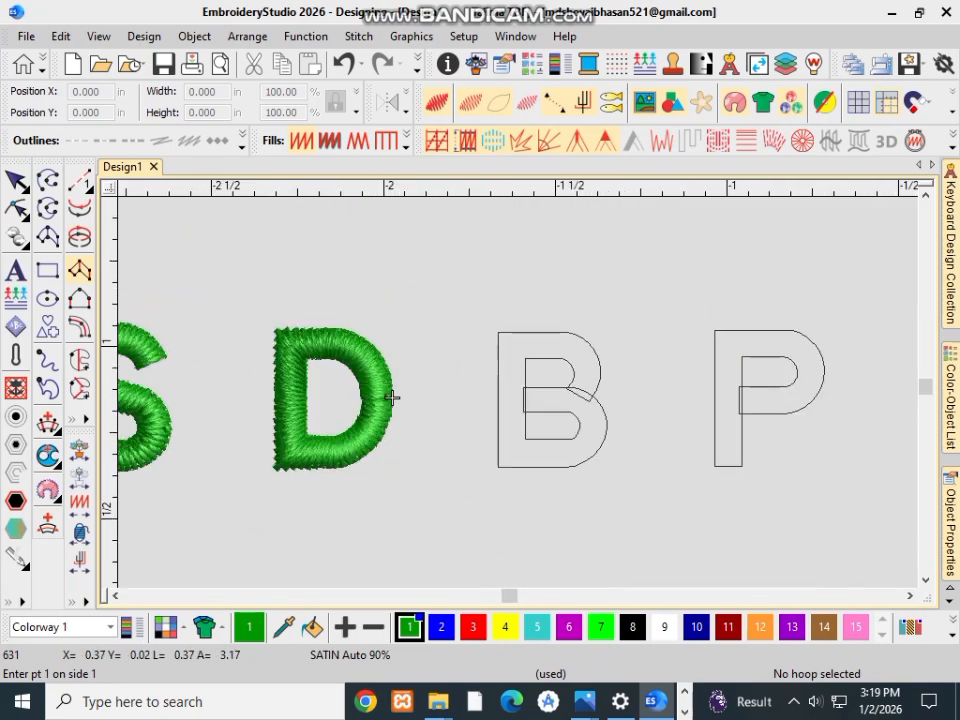
scroll(392, 397, up, 4)
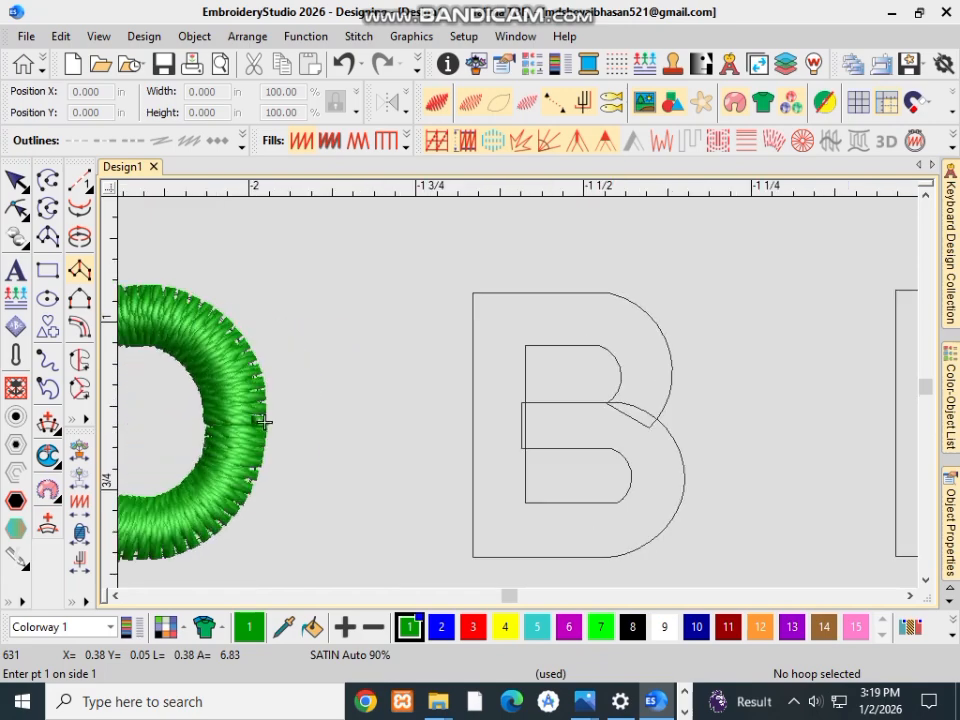
scroll(390, 400, down, 4)
scroll(388, 405, down, 2)
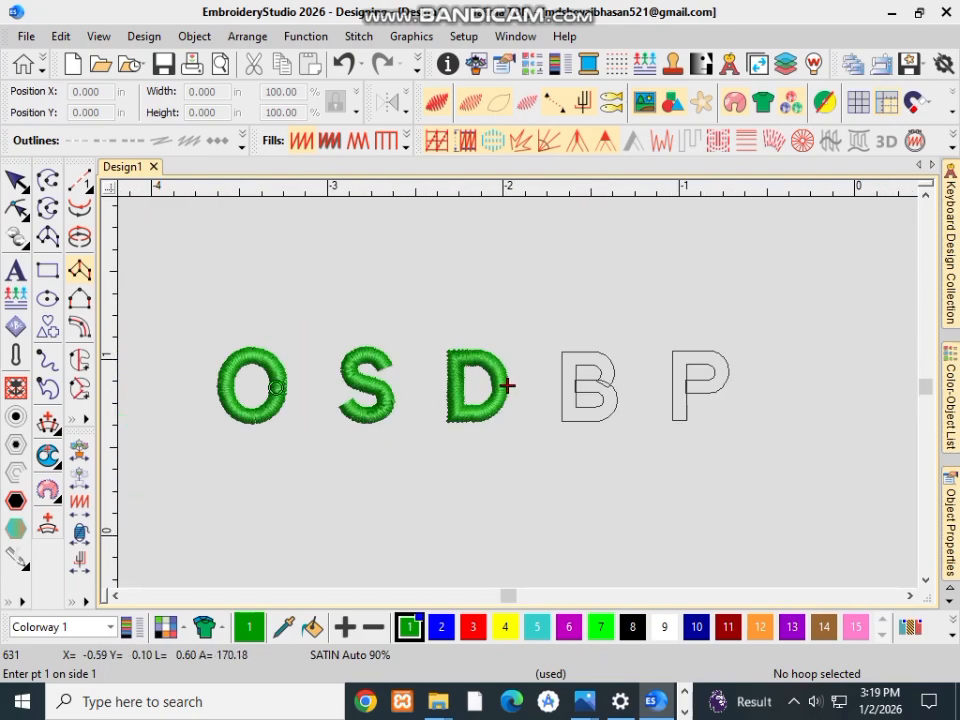
scroll(508, 385, up, 5)
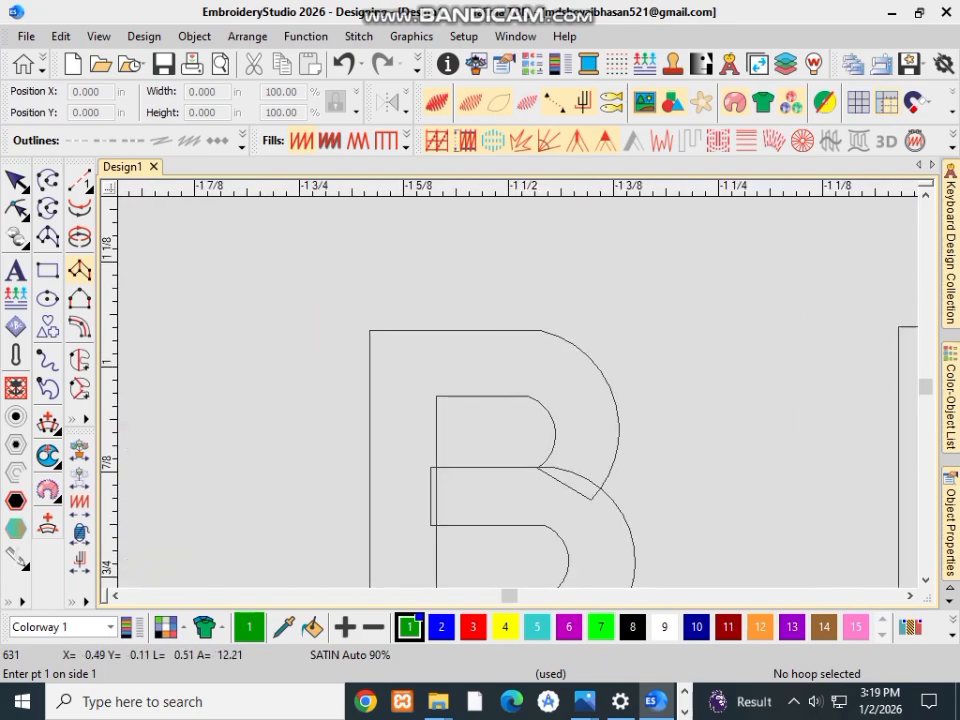
scroll(177, 452, down, 1)
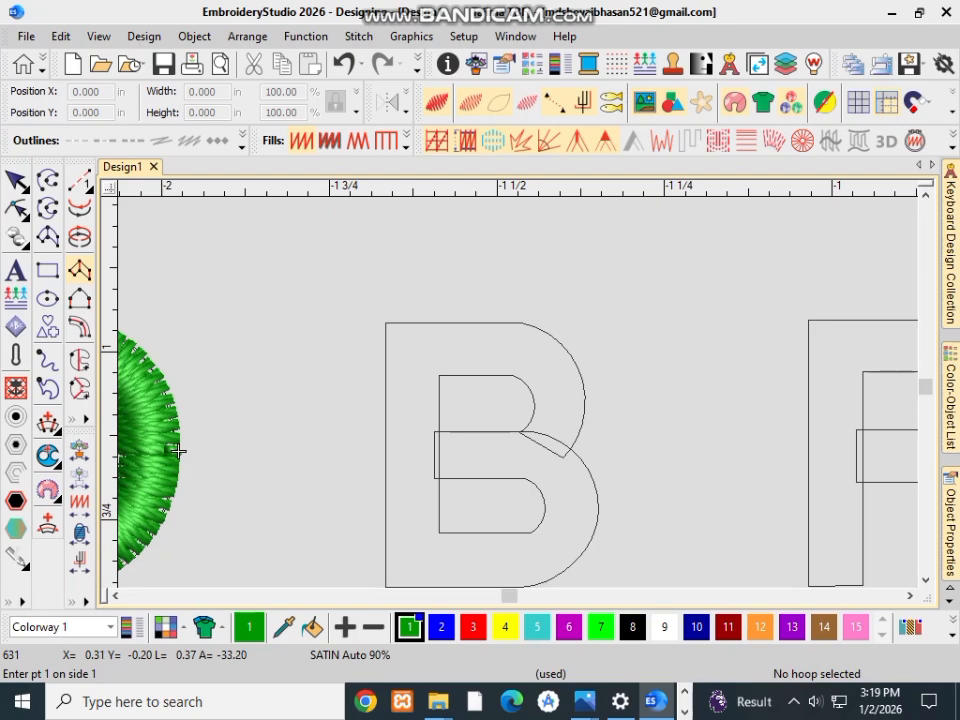
click(385, 585)
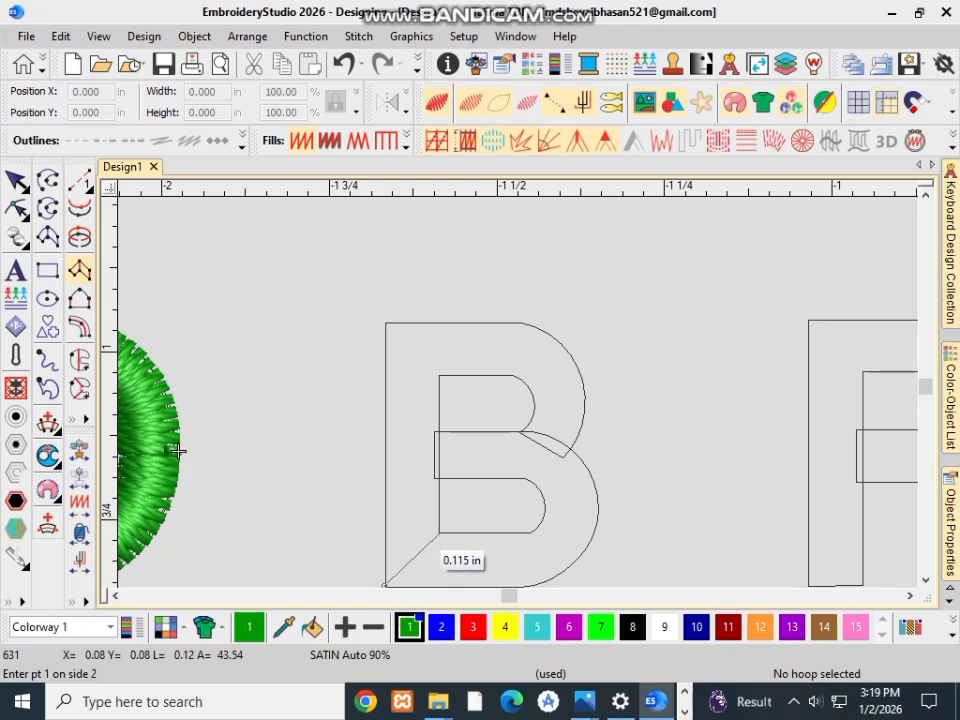
click(437, 532)
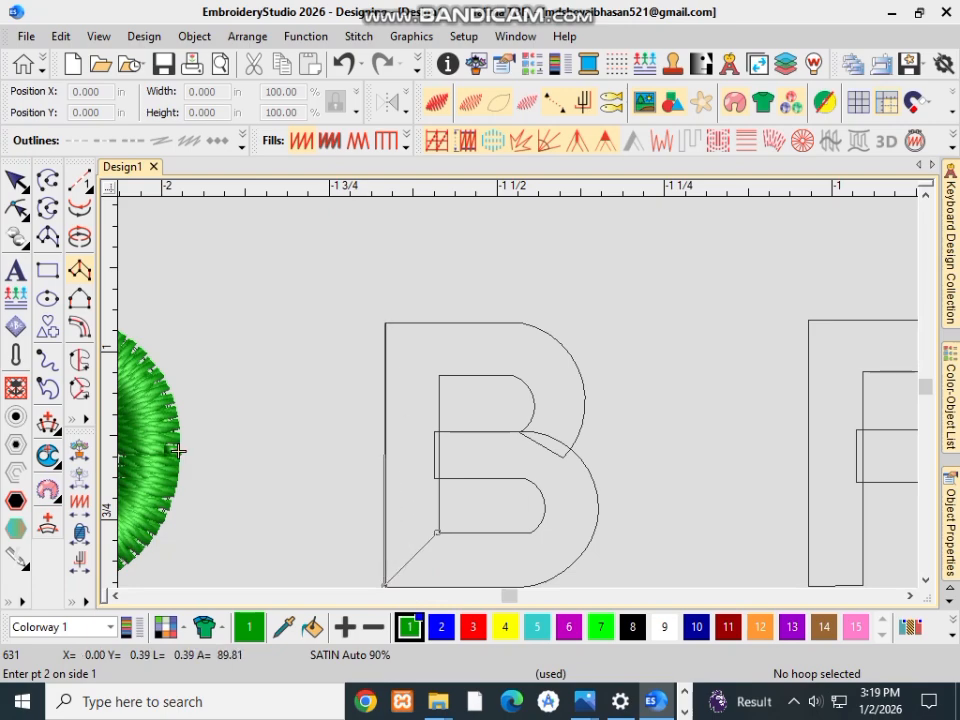
click(385, 323)
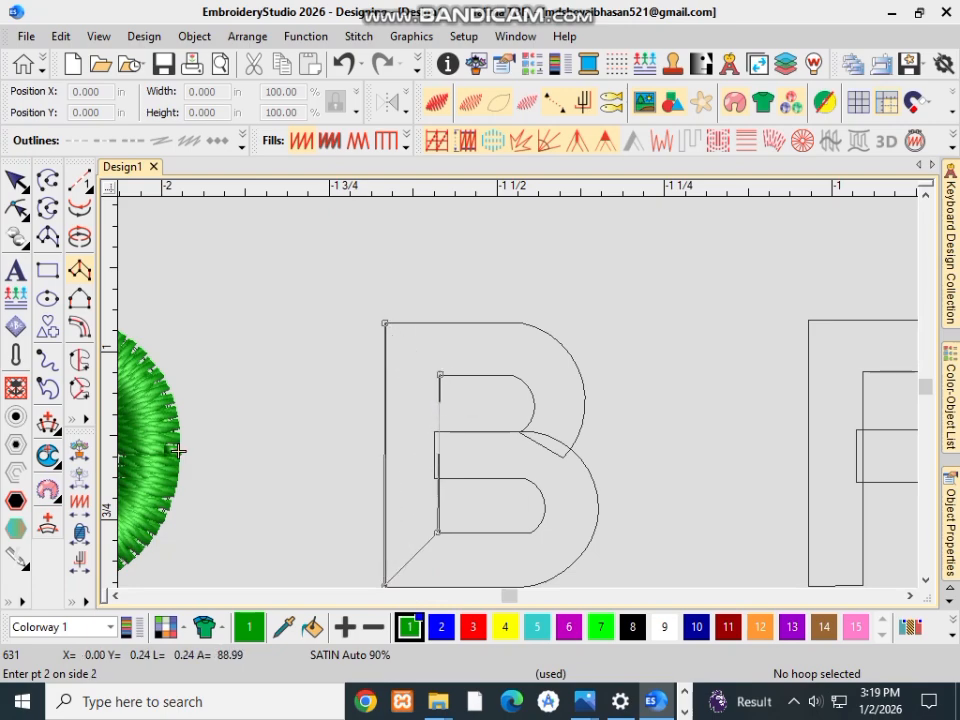
click(440, 375)
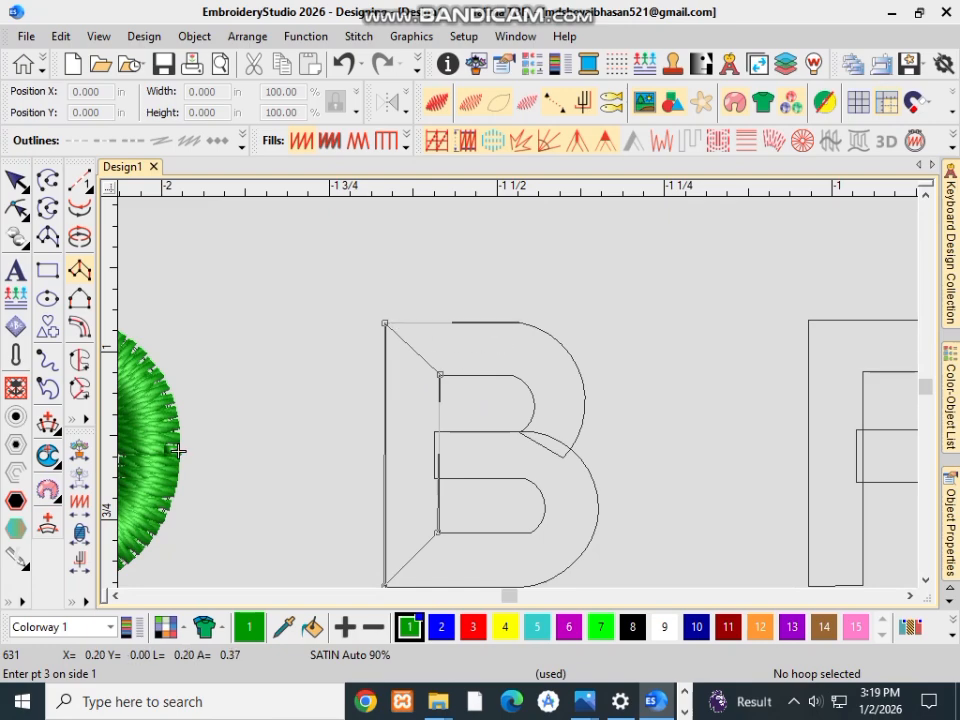
click(520, 322)
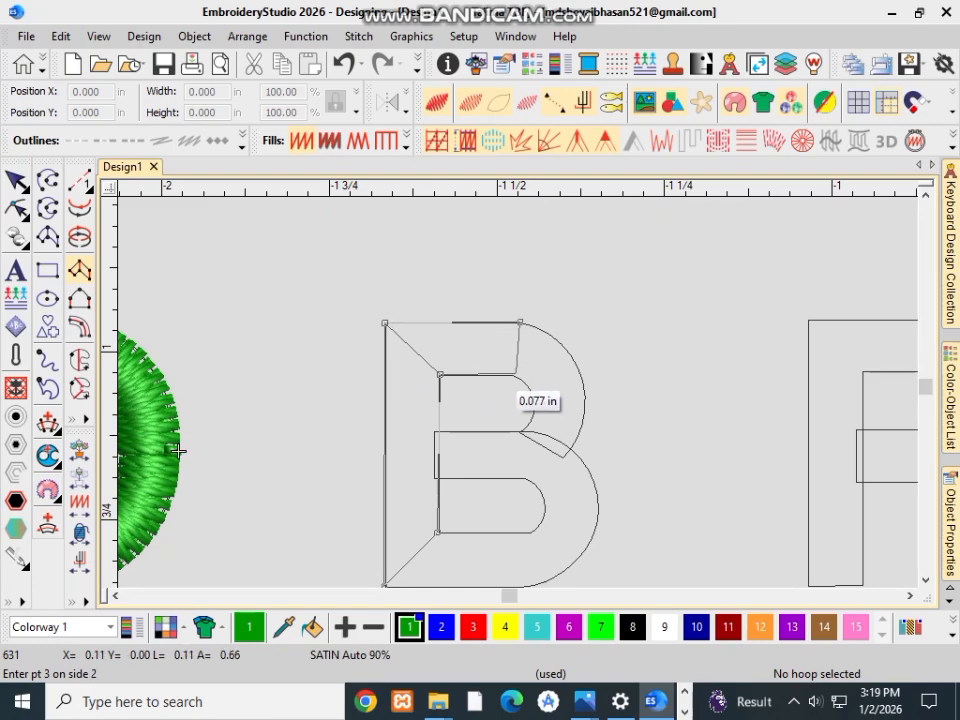
click(514, 375)
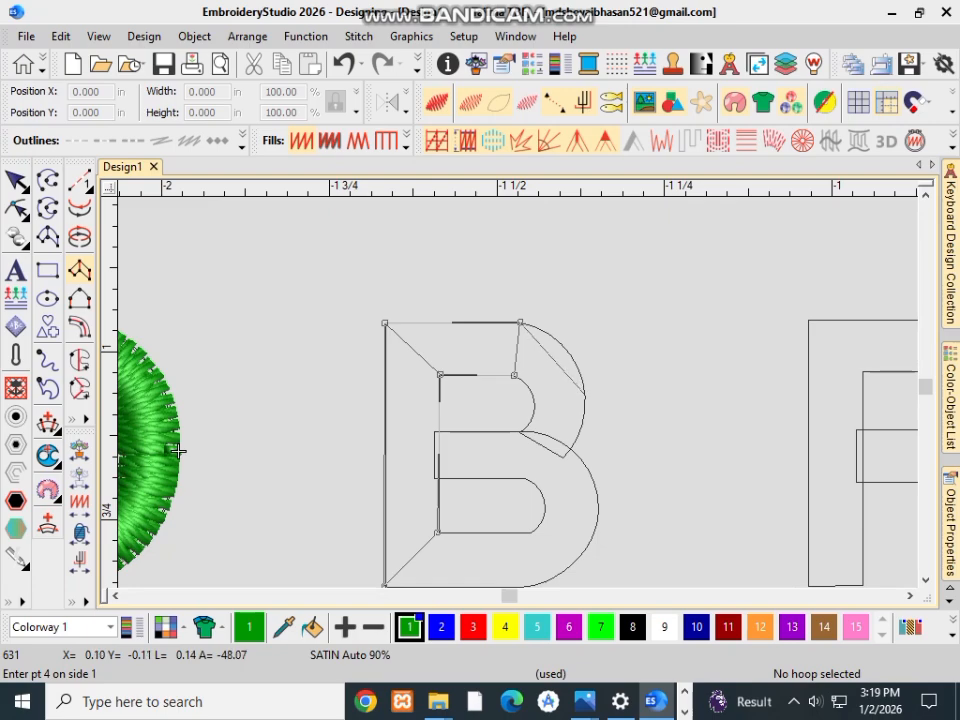
Step: Add point pairs across the B's upper bowl at its outermost side and slanted lower end, and generate the satin stitches
click(583, 394)
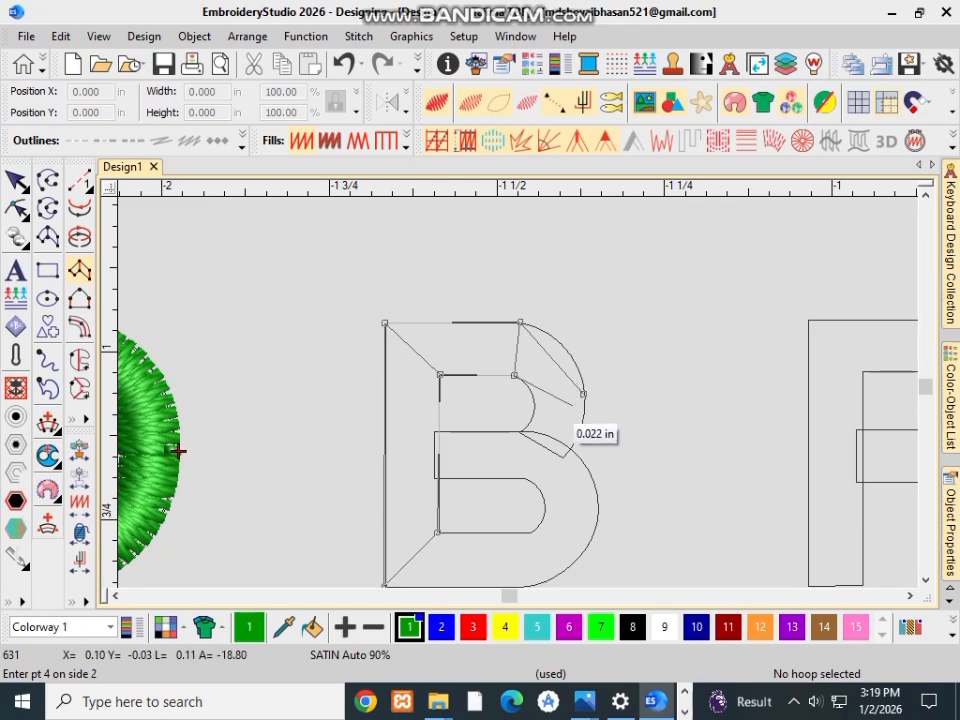
click(534, 404)
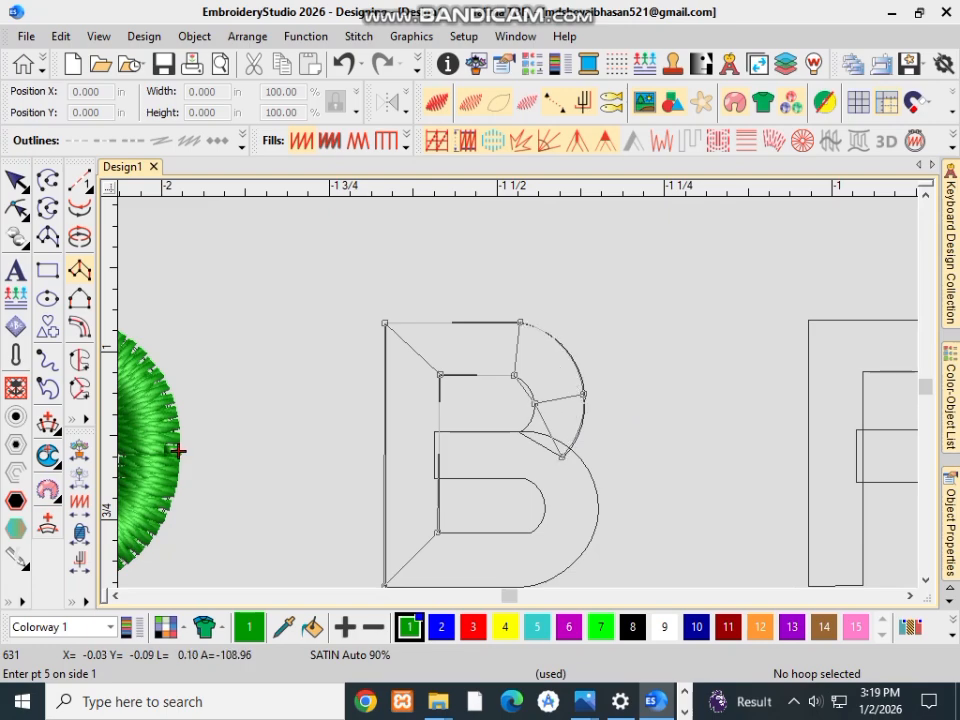
click(565, 456)
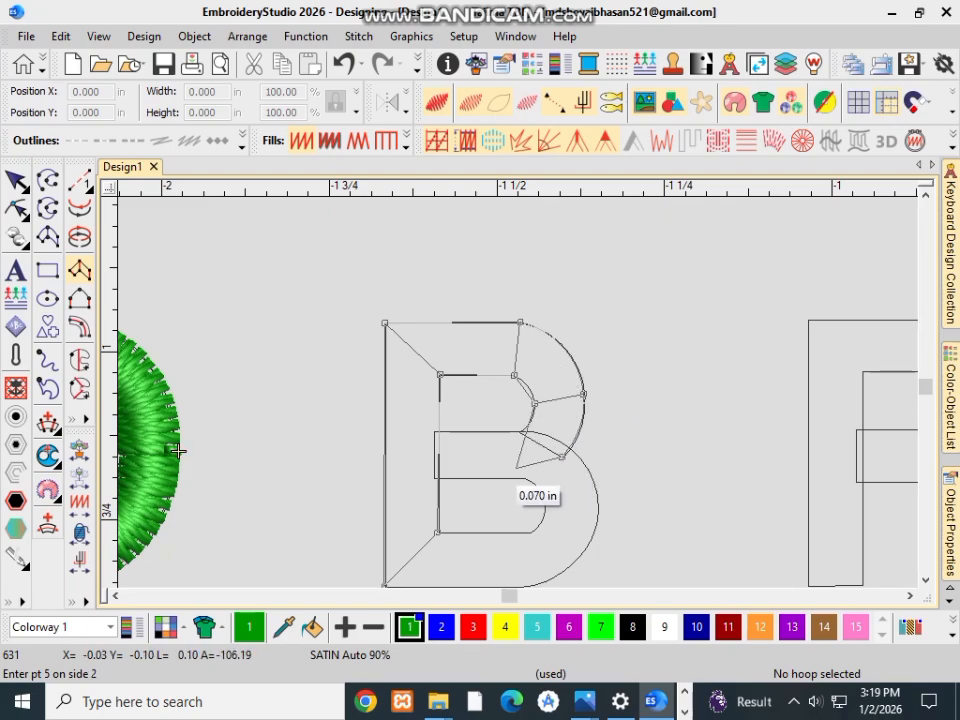
click(562, 456)
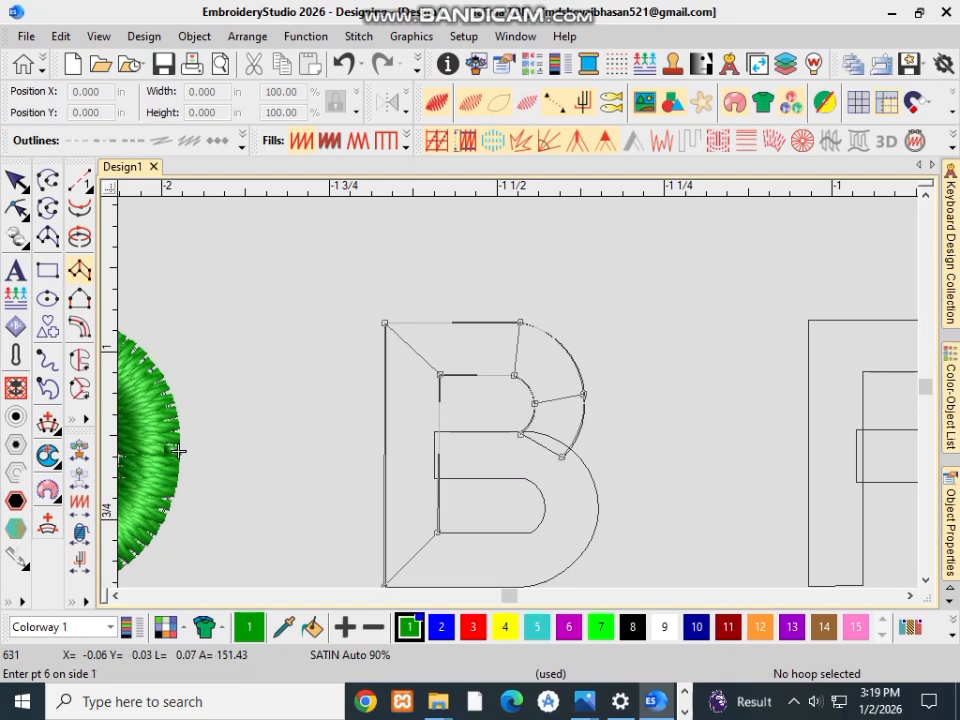
key(Return)
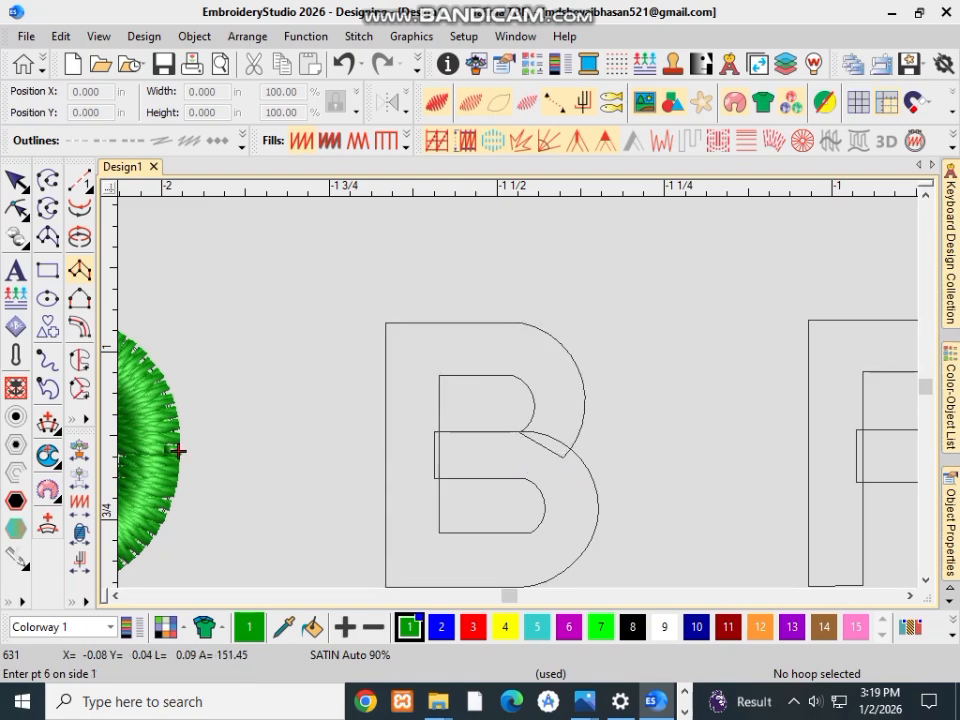
Step: Hide the stitches and start a second B column, adding point pairs at both ends of the middle bar and across the lower bowl's side
scroll(516, 435, up, 1)
scroll(608, 331, up, 1)
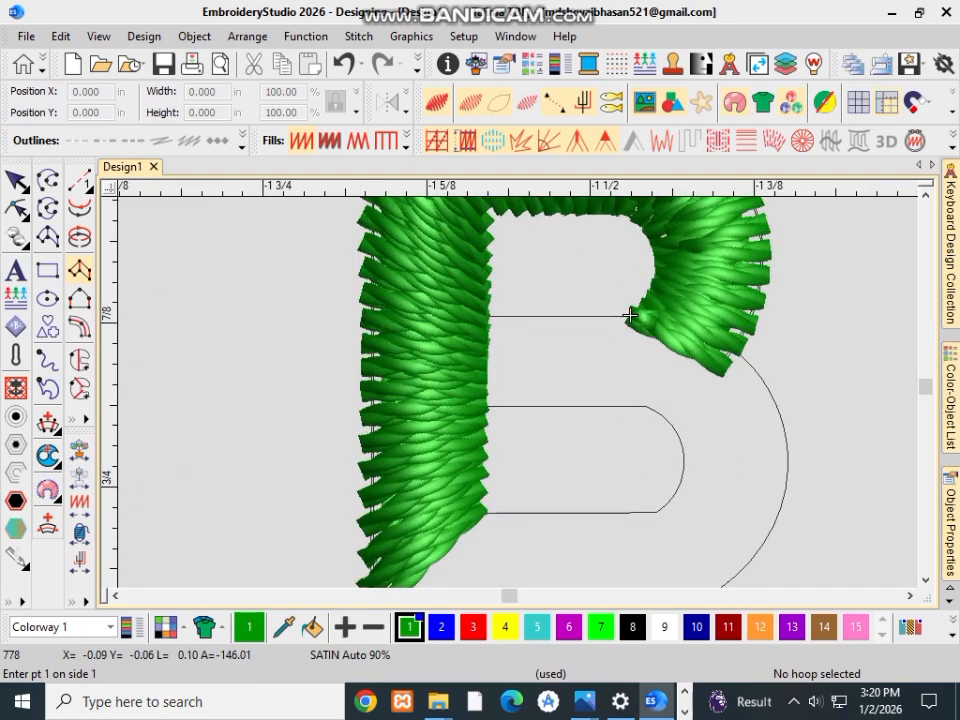
scroll(630, 317, down, 2)
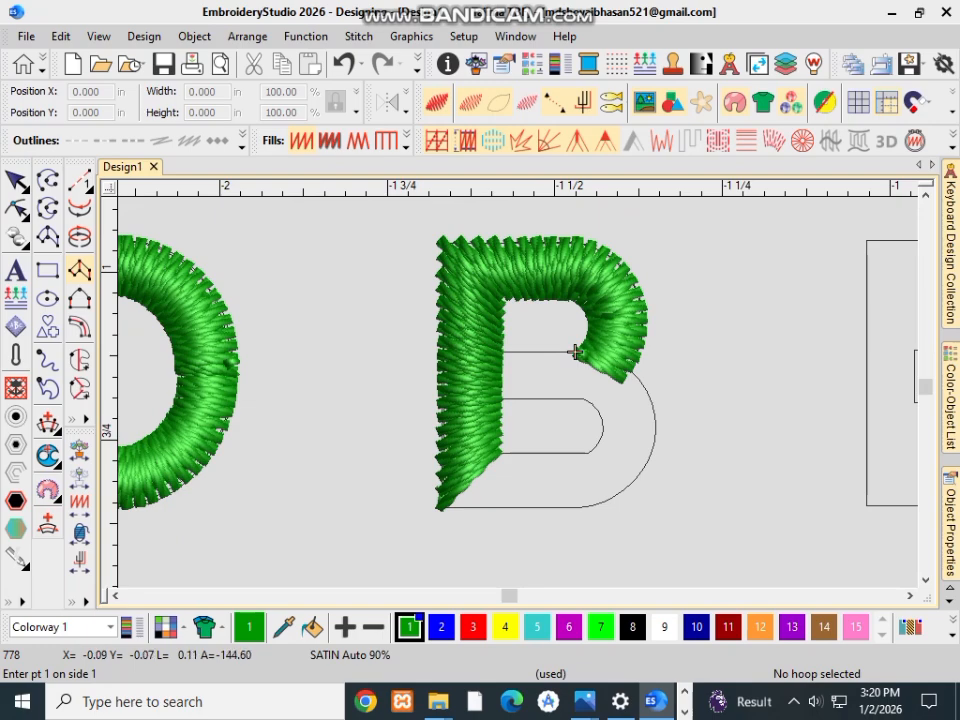
key(s)
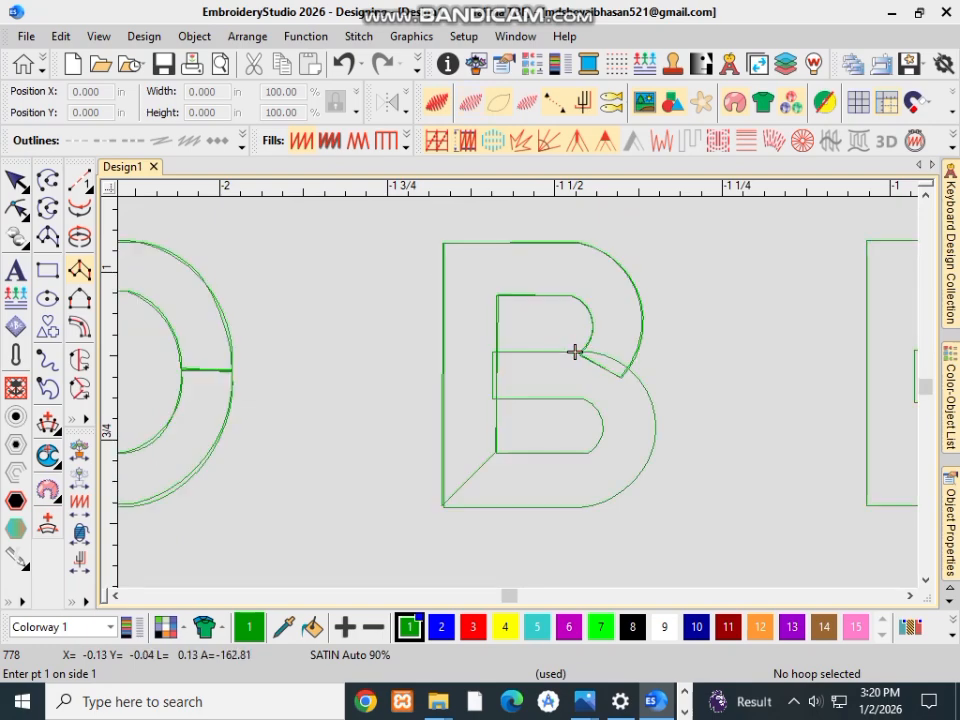
scroll(575, 351, up, 1)
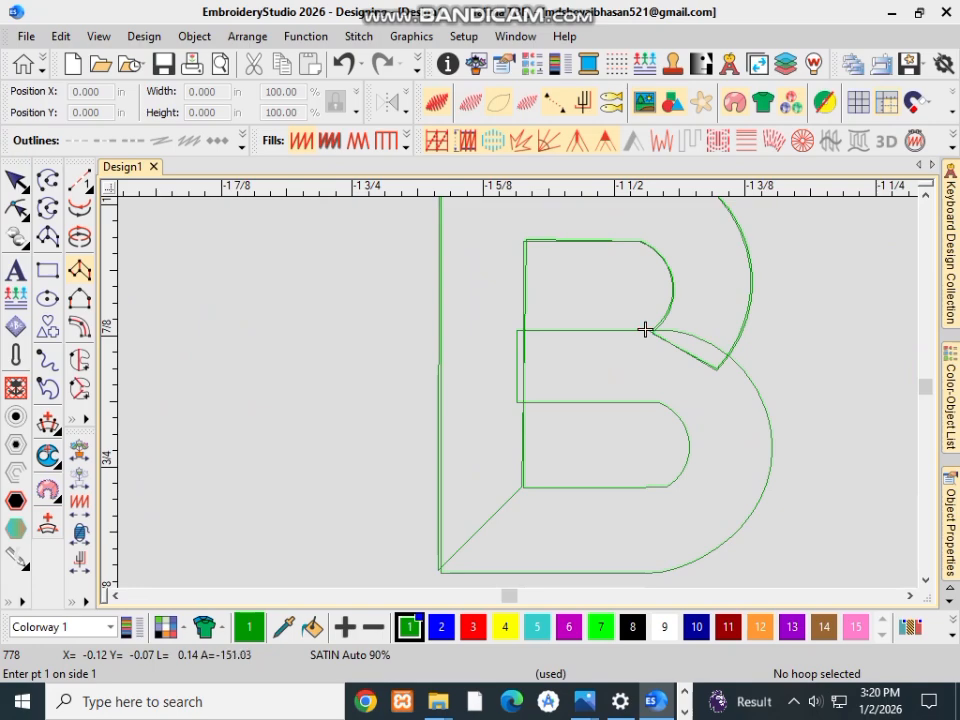
click(645, 329)
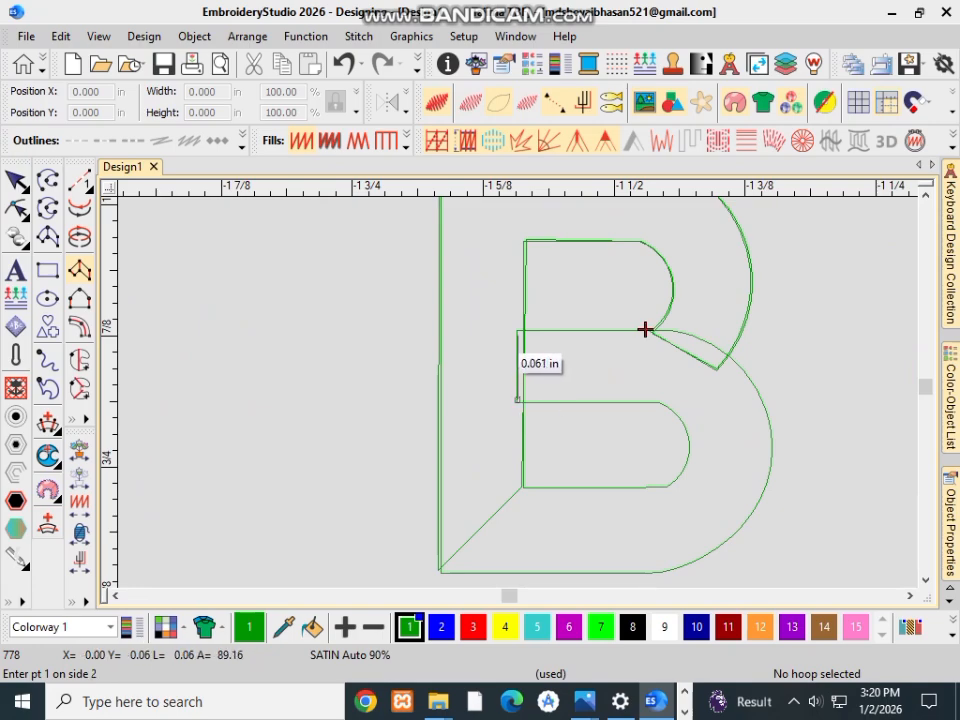
click(645, 329)
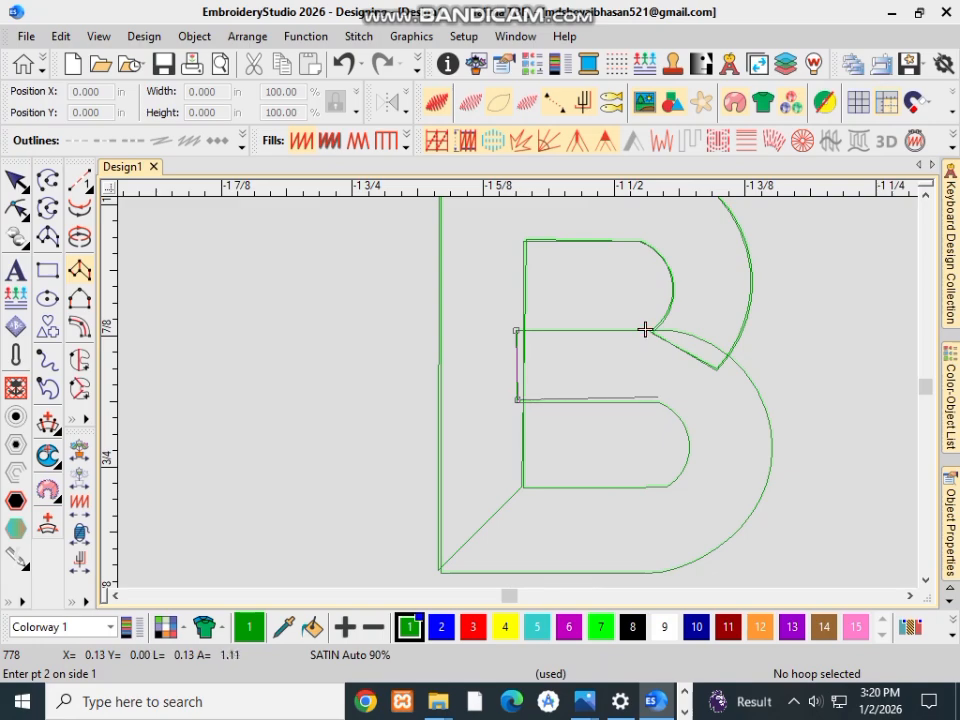
click(645, 329)
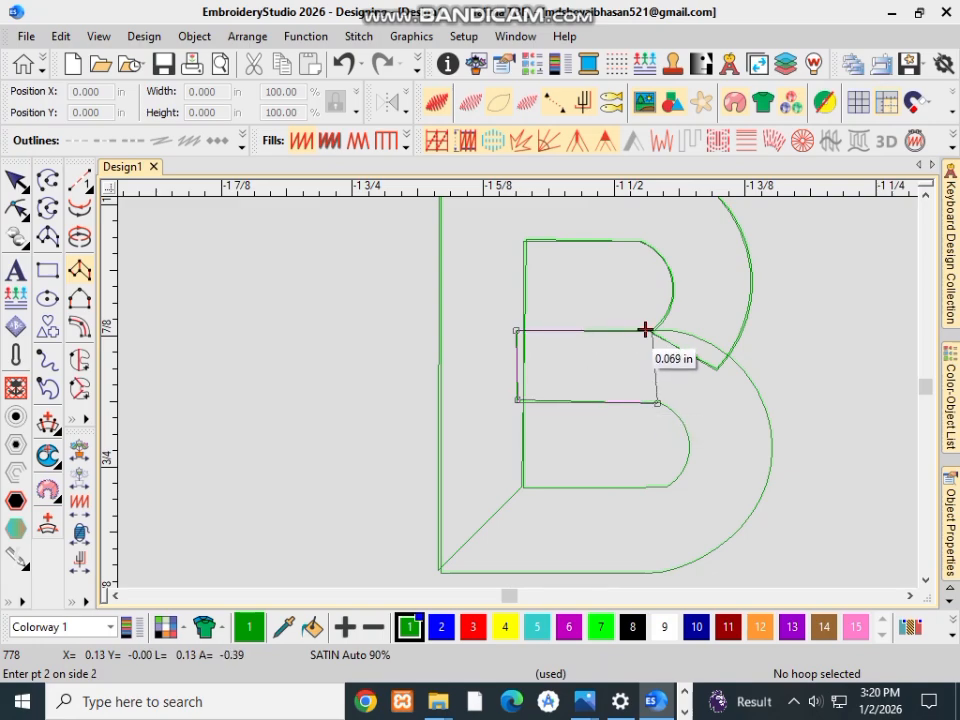
click(645, 329)
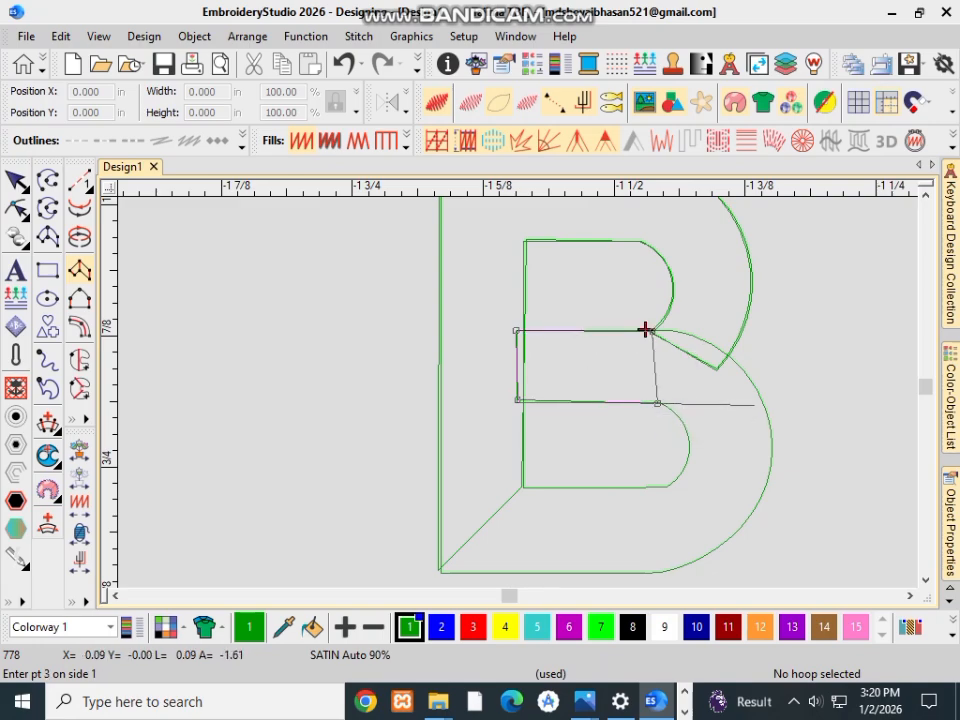
click(689, 443)
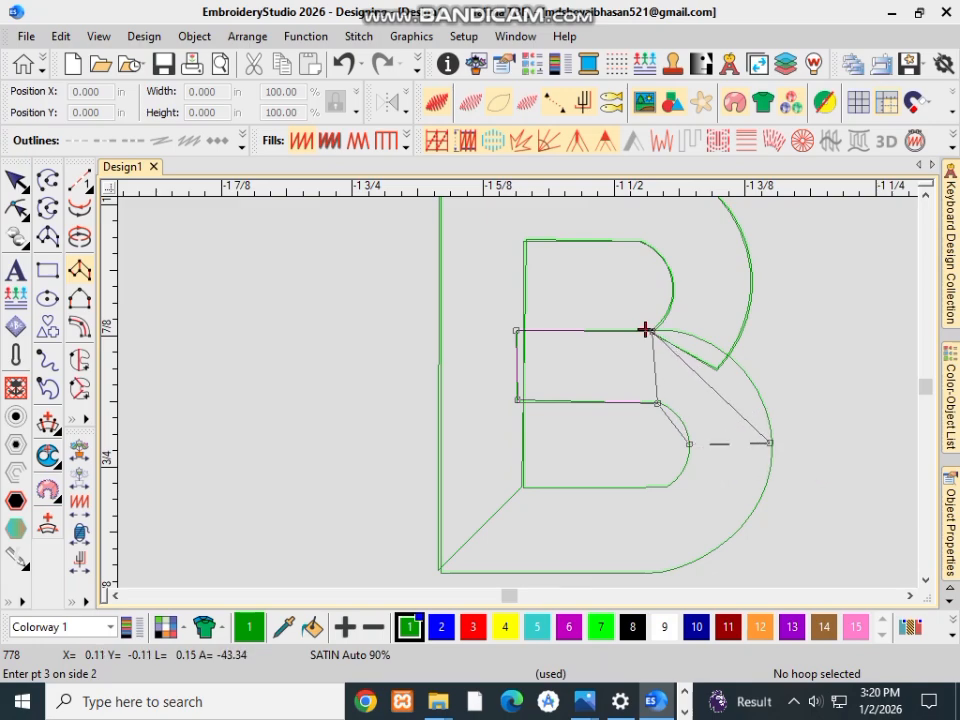
click(769, 442)
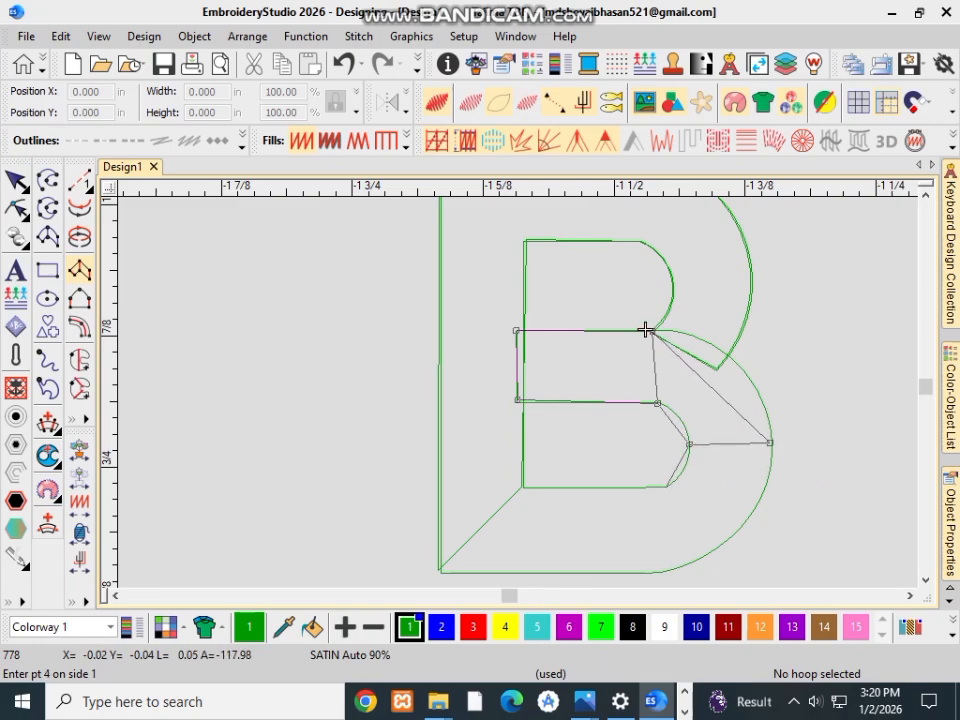
Step: Add point pairs across the B's lower bowl end and at the inner and outer lower-left corner, and generate the satin stitches
click(645, 330)
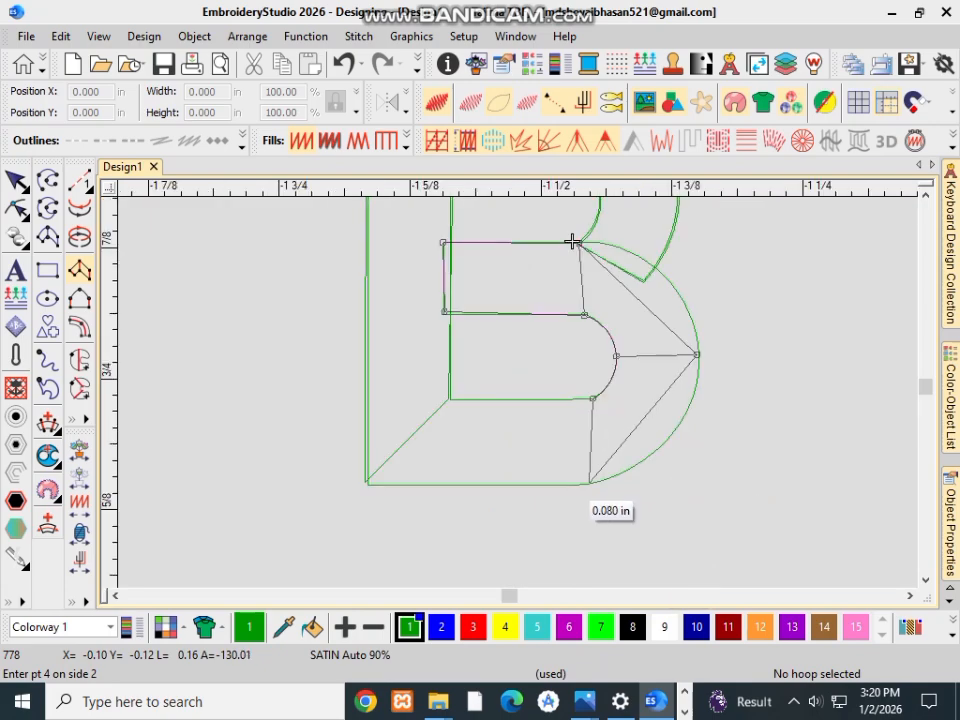
click(572, 242)
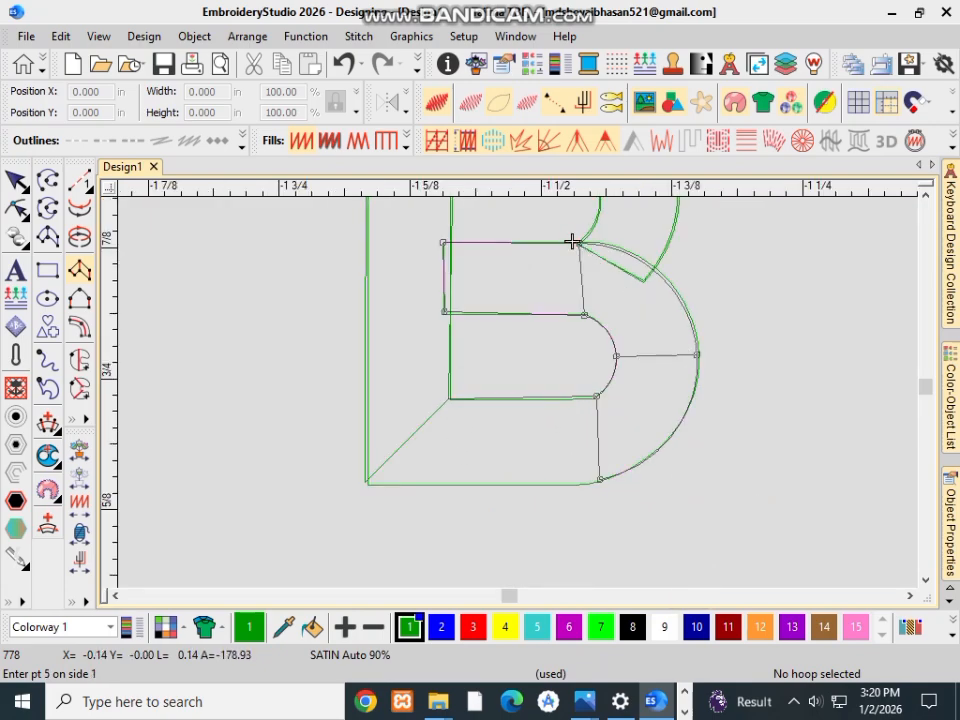
click(450, 398)
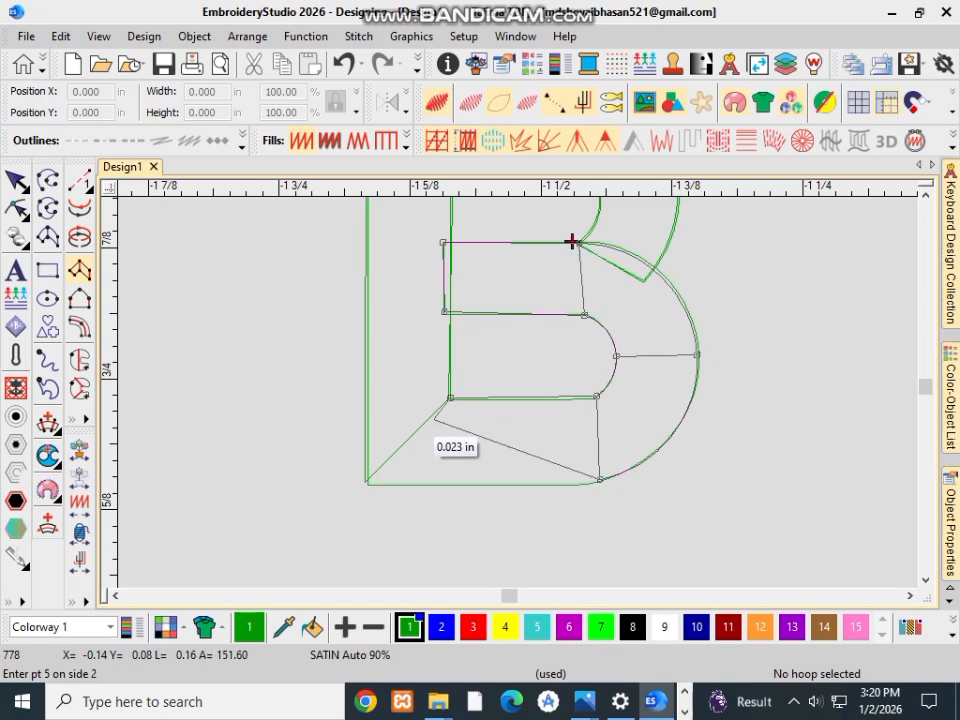
click(364, 483)
click(572, 242)
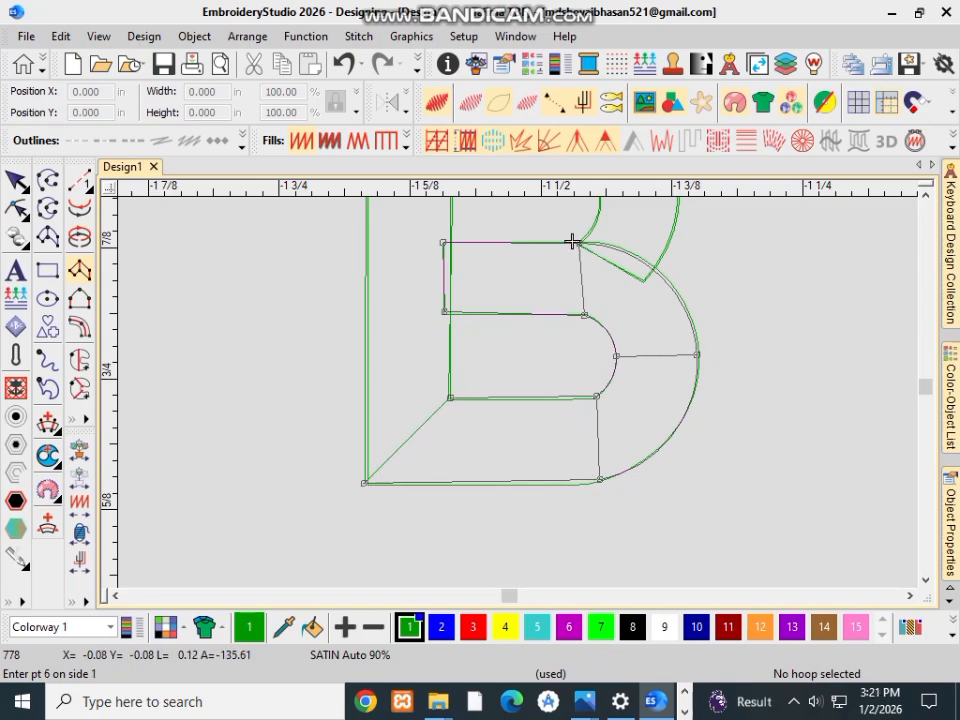
key(Return)
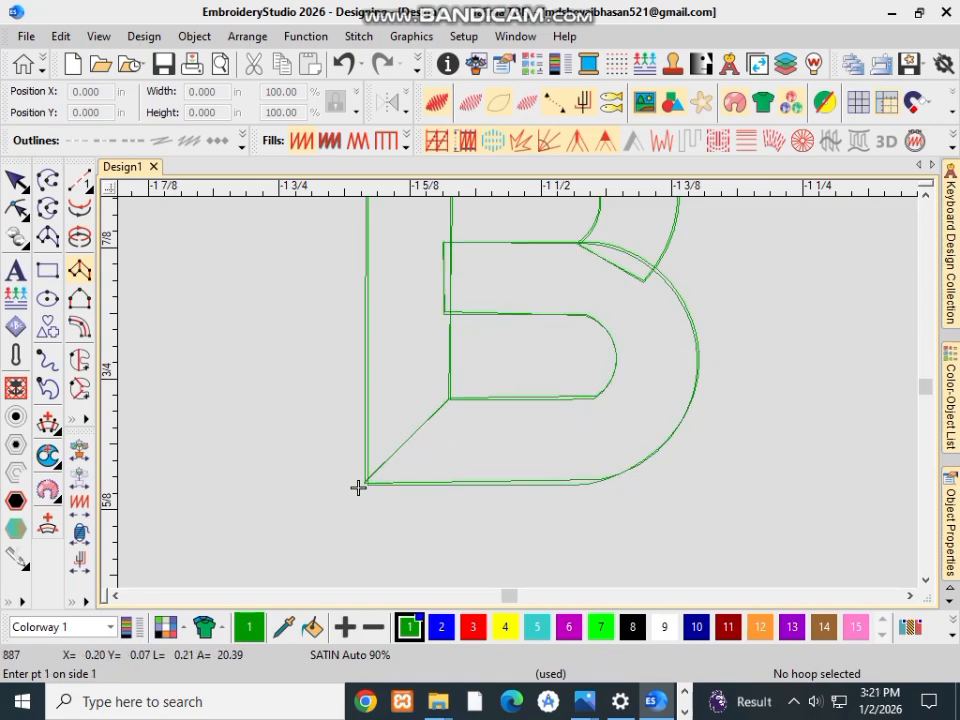
Step: Examine the B's satin stitches up close and alongside the stitched O, S and D
scroll(435, 422, down, 3)
scroll(416, 499, up, 3)
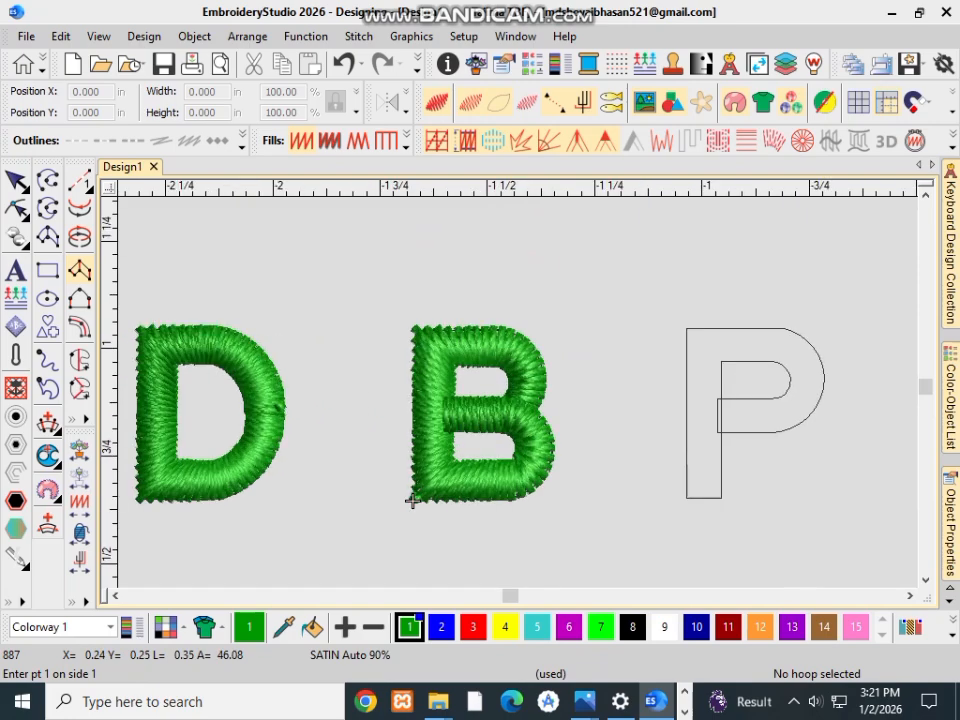
scroll(310, 584, down, 3)
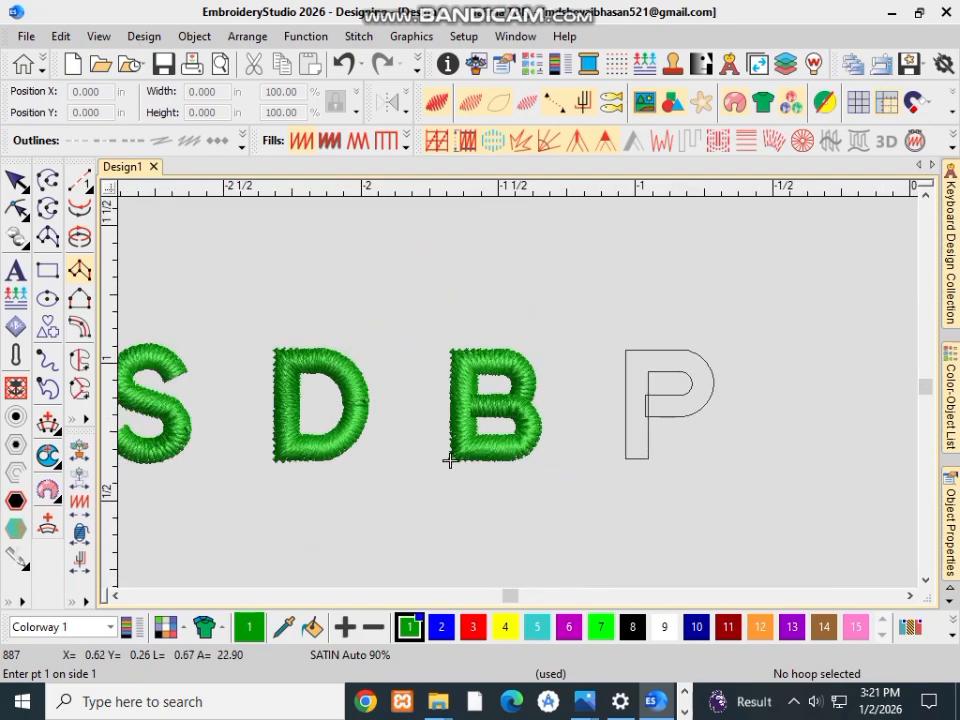
scroll(449, 460, down, 2)
scroll(429, 429, up, 2)
scroll(304, 476, down, 2)
scroll(403, 424, up, 2)
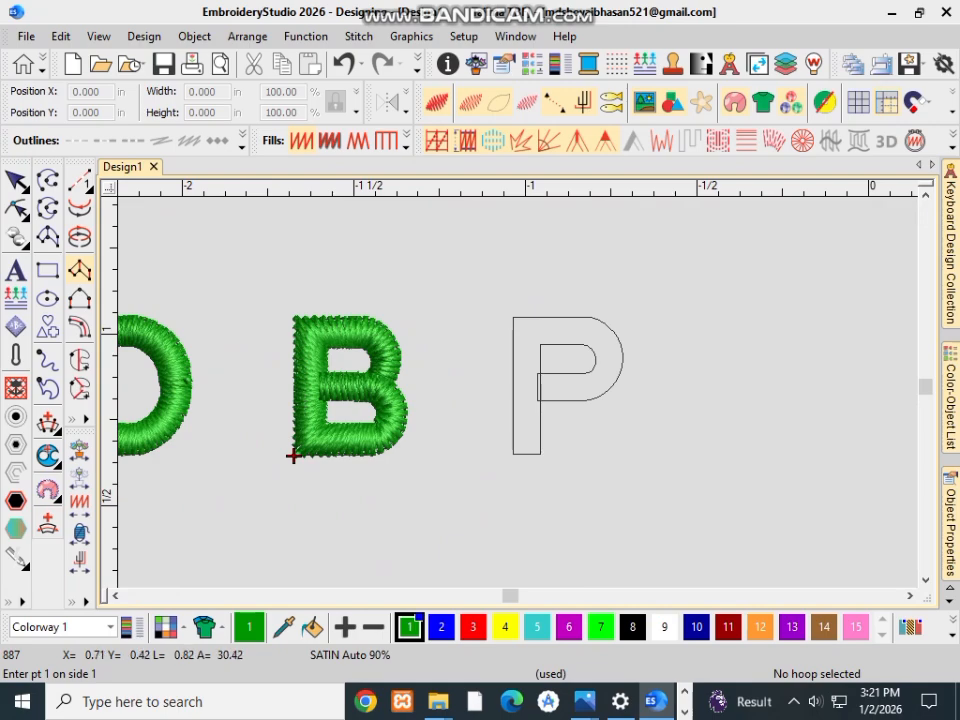
scroll(374, 439, down, 2)
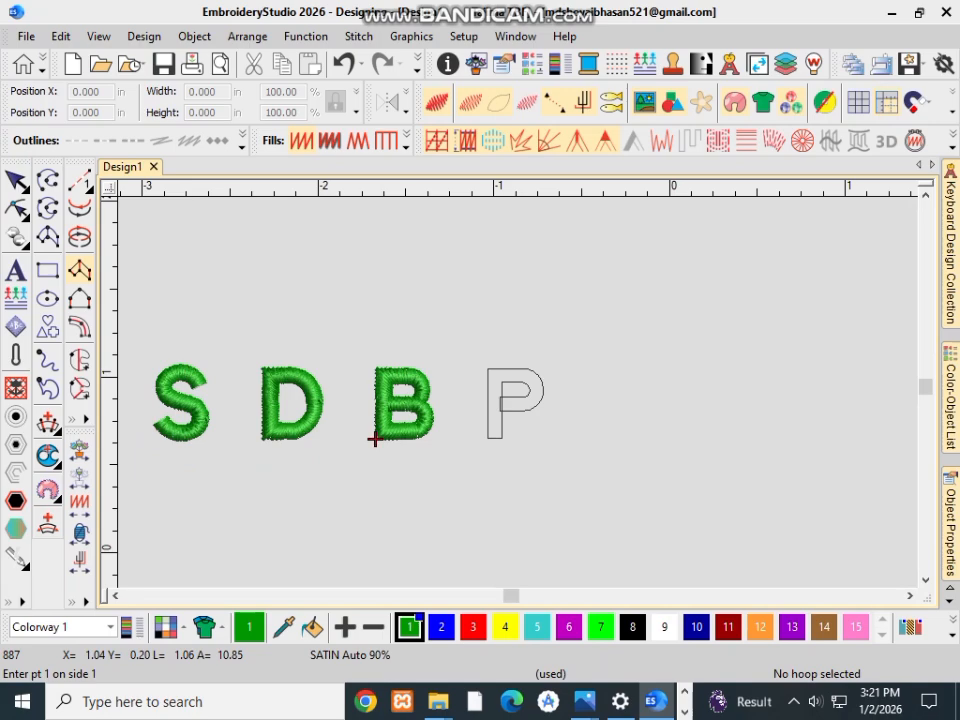
scroll(374, 439, down, 2)
scroll(489, 388, down, 2)
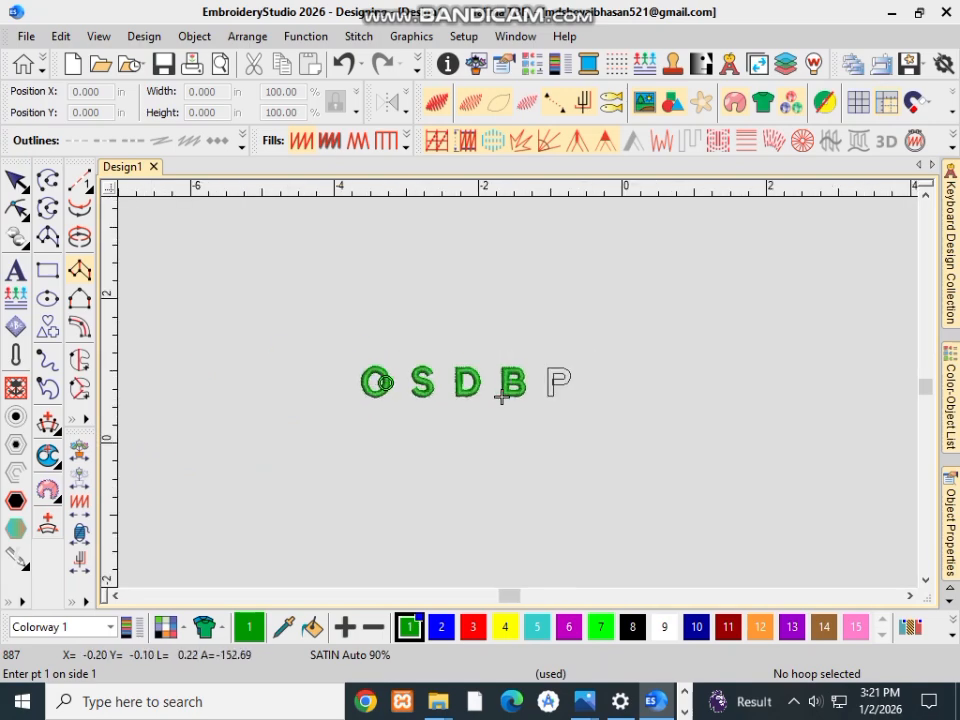
scroll(502, 397, up, 2)
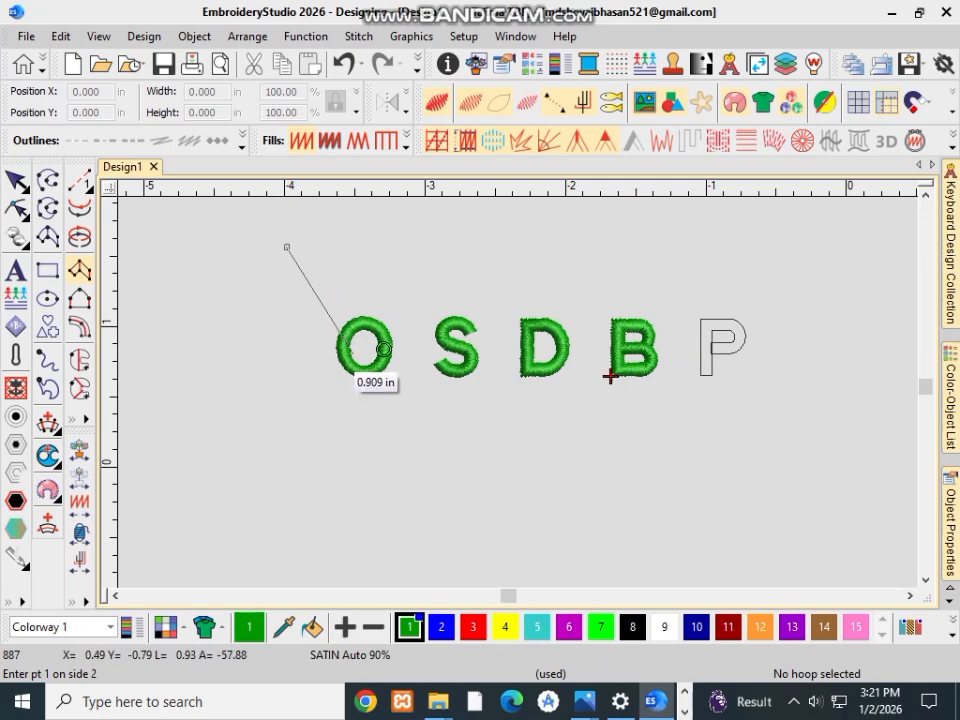
Step: Discard the stray column points above the O and undo both satin columns of the B
key(Escape)
click(272, 268)
key(Escape)
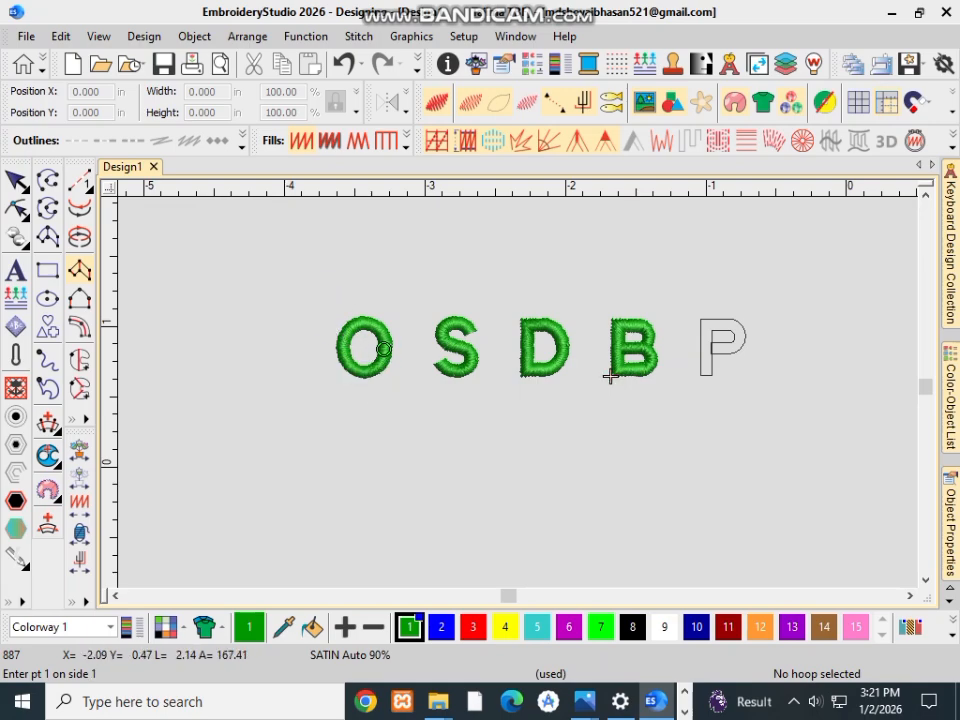
key(ctrl+z)
click(299, 260)
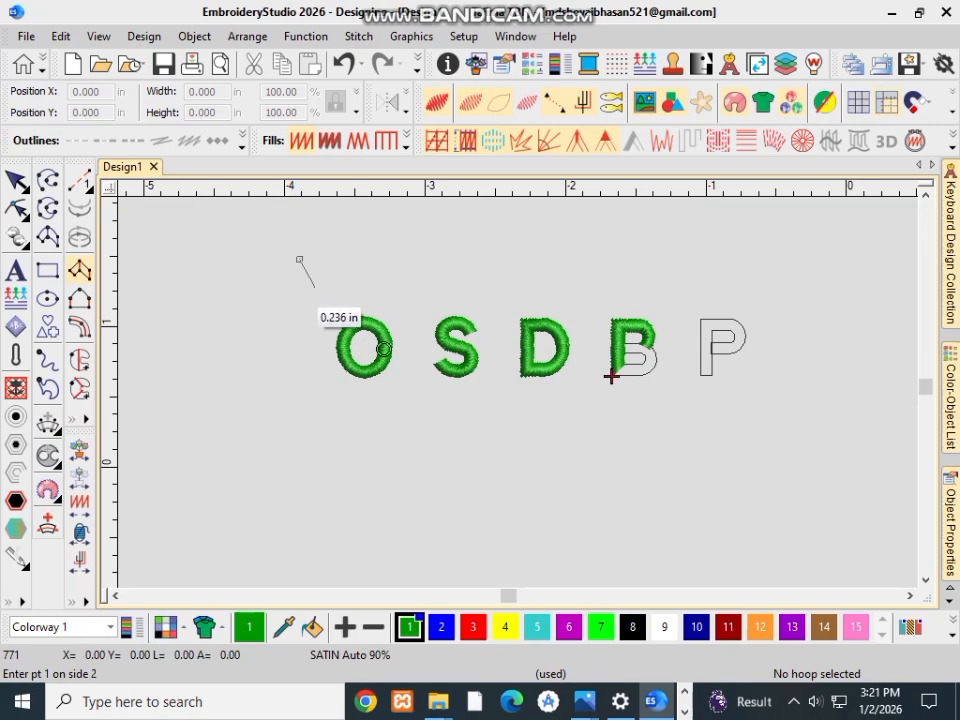
key(Escape)
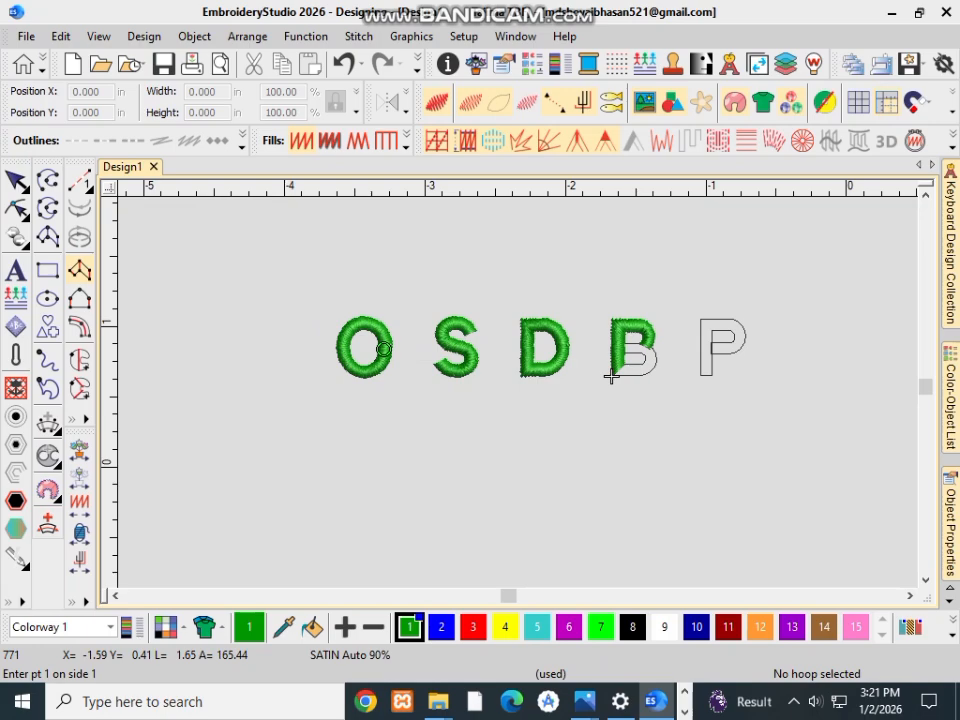
key(ctrl+z)
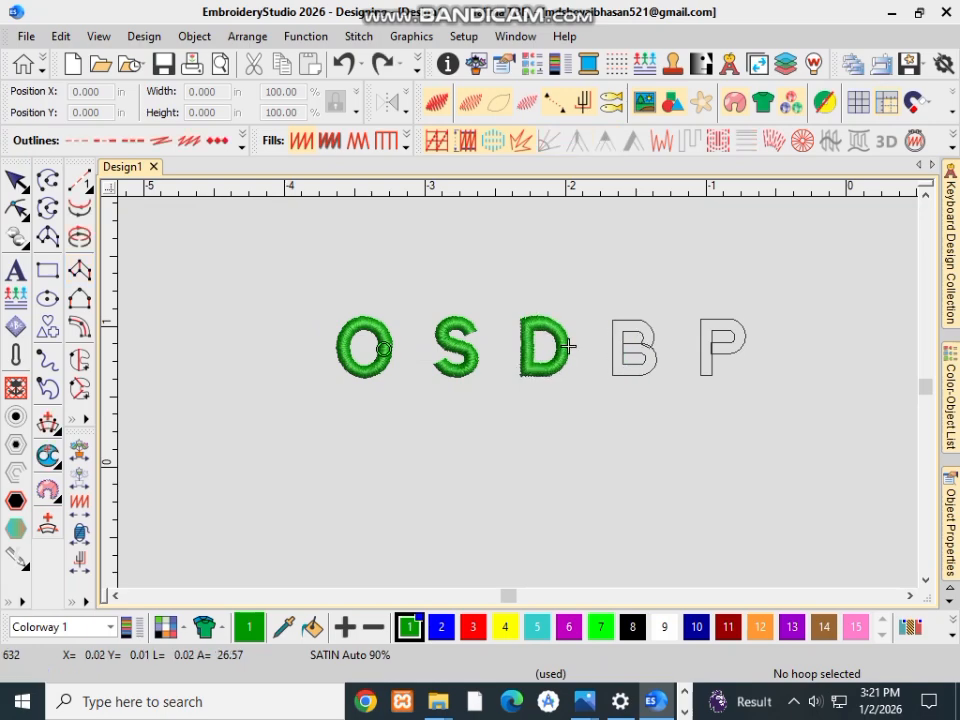
scroll(518, 392, down, 3)
scroll(518, 392, up, 7)
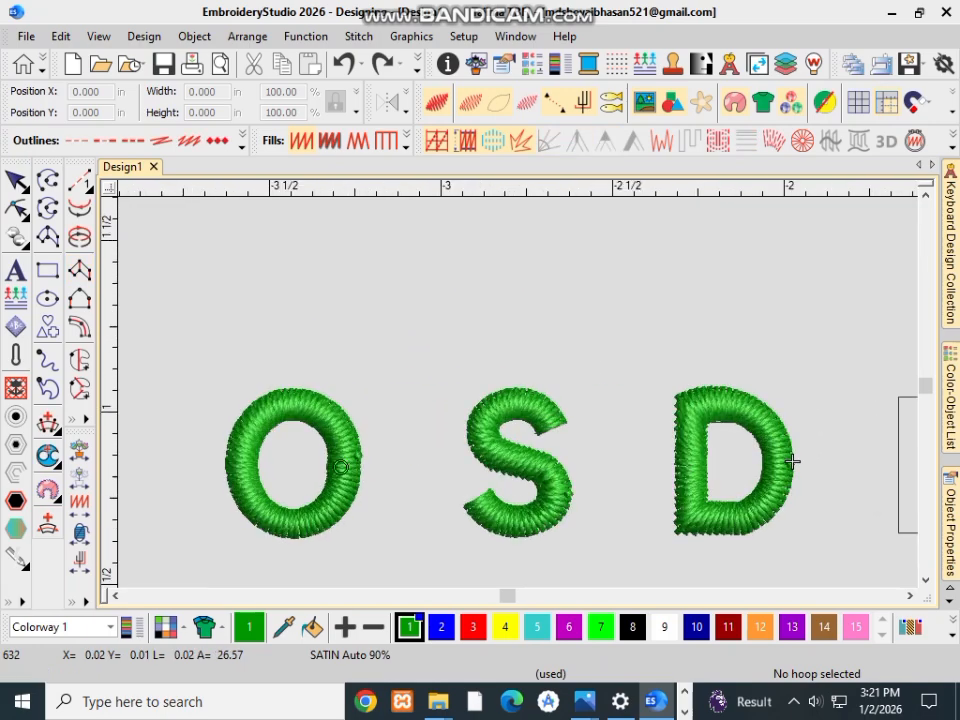
scroll(518, 392, down, 3)
scroll(606, 411, down, 2)
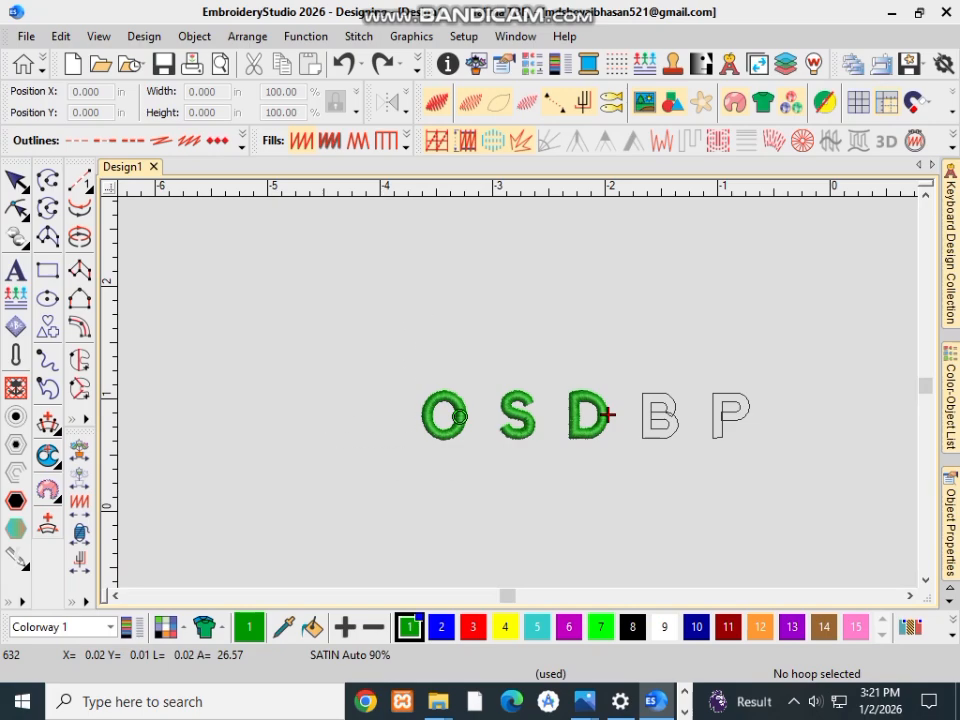
drag(782, 535, 791, 534)
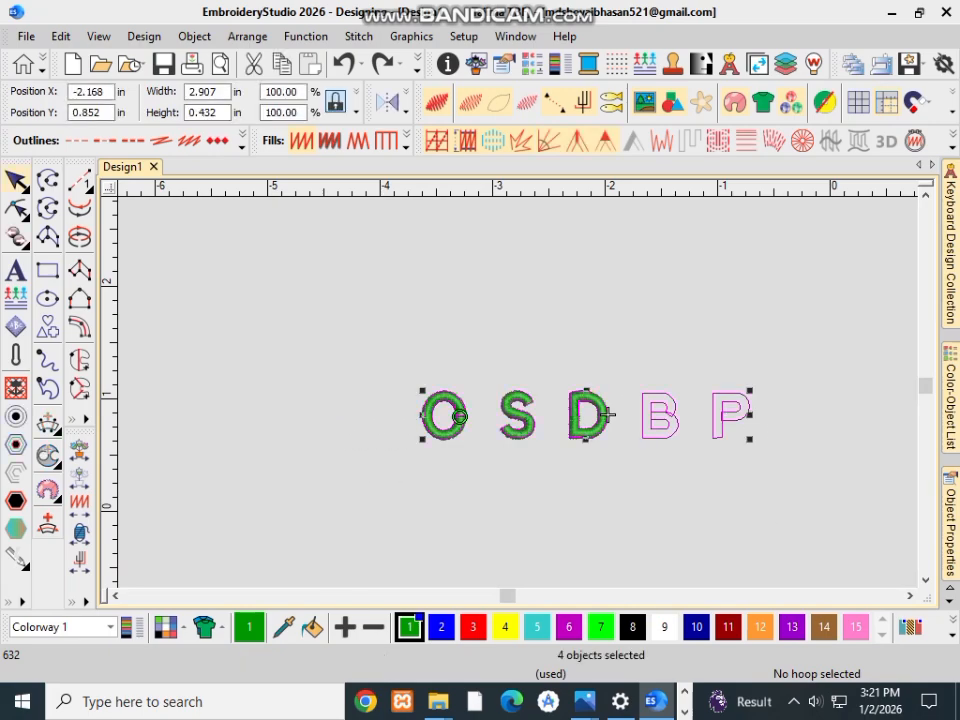
key(Escape)
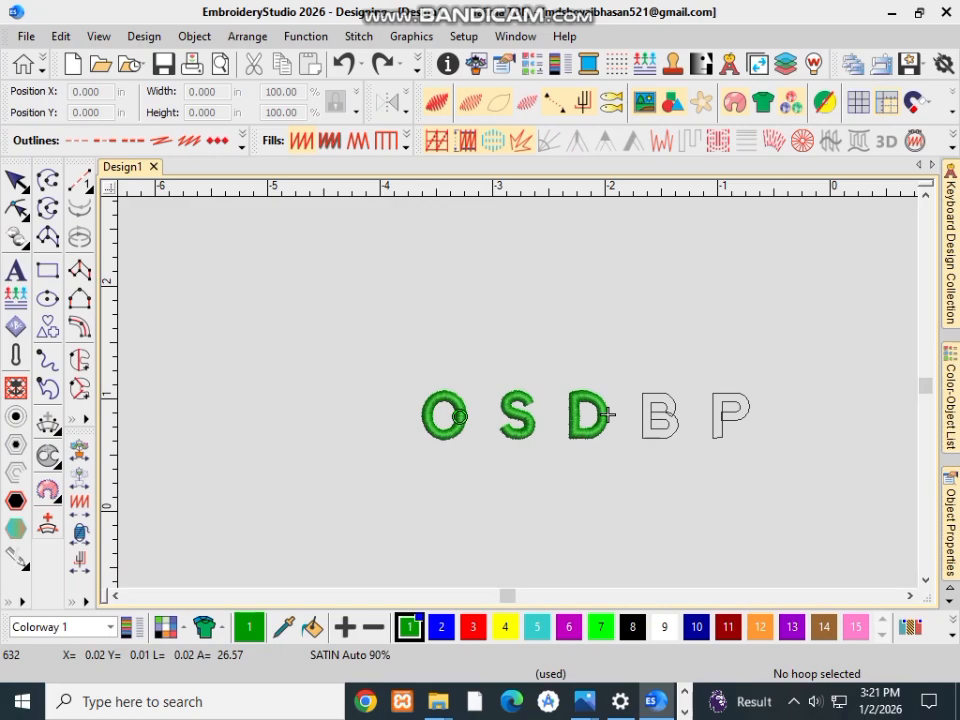
Step: Select the original lettering object by stepping back through the objects from the D's satin column
click(608, 414)
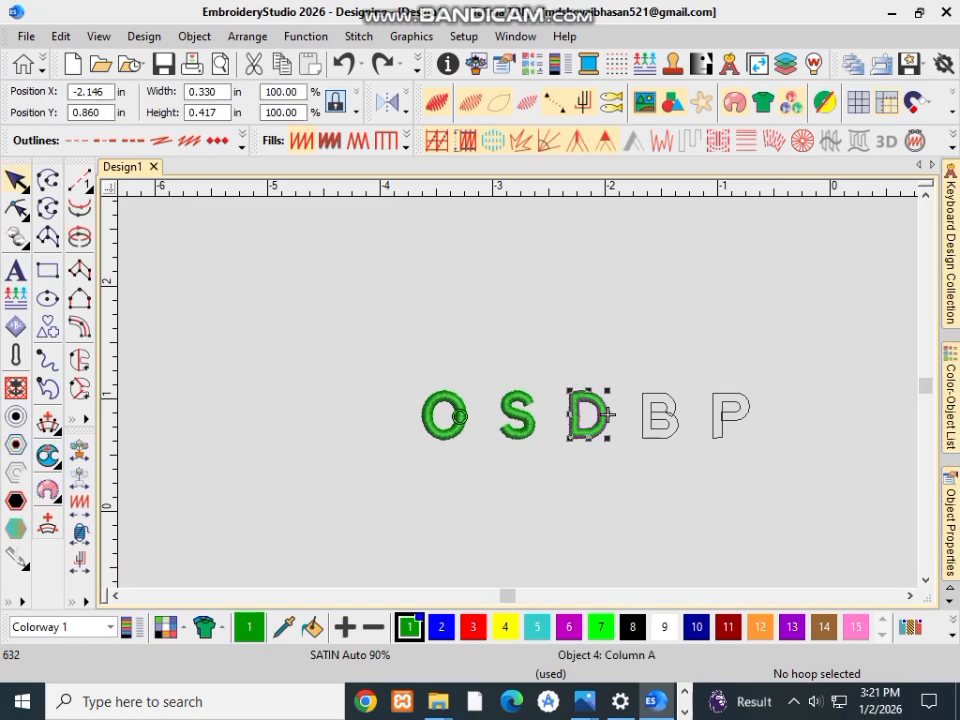
key(shift+Tab)
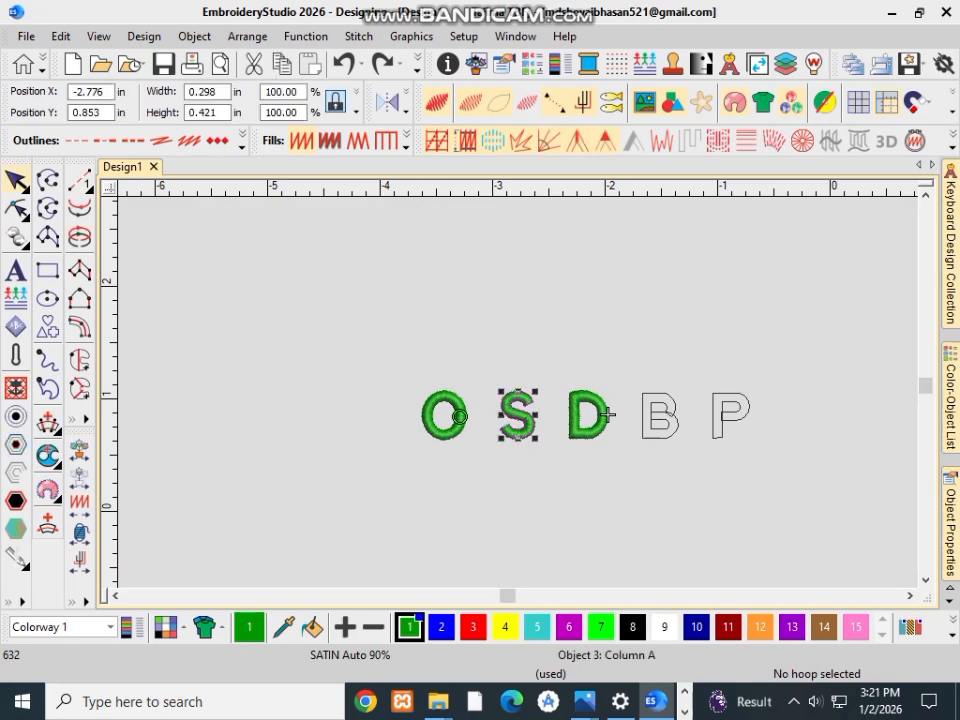
key(shift+Tab)
key(shift+Tab)
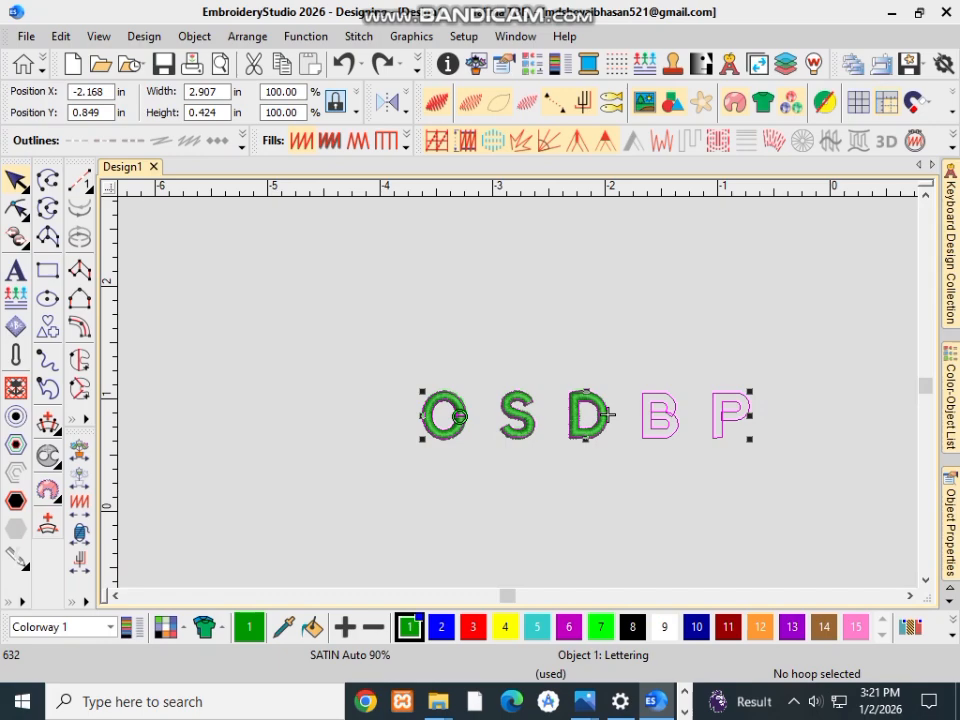
scroll(560, 410, down, 1)
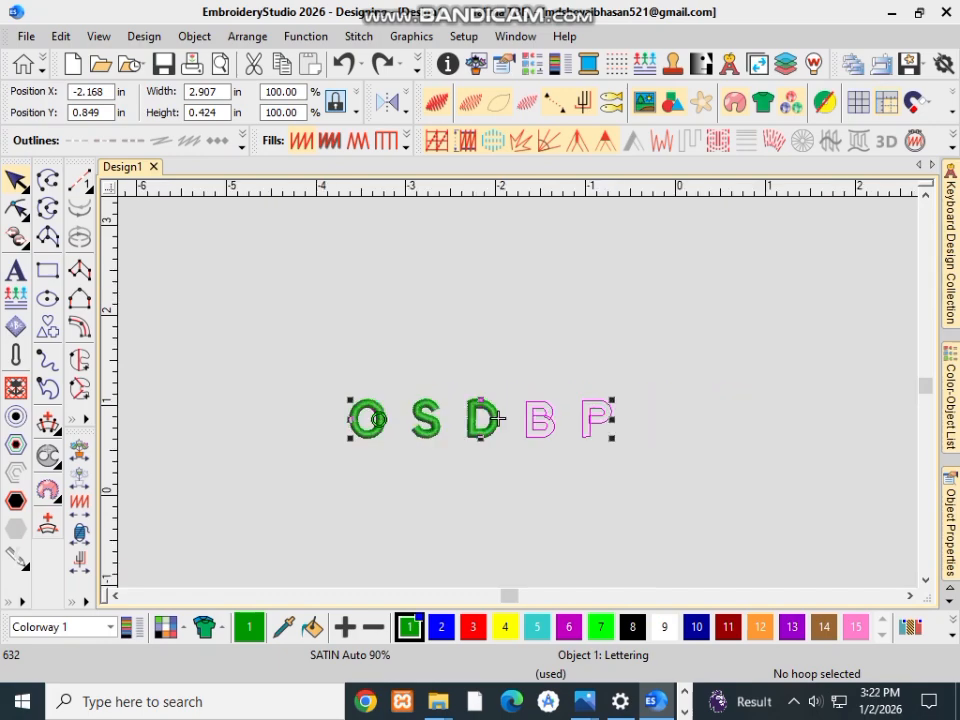